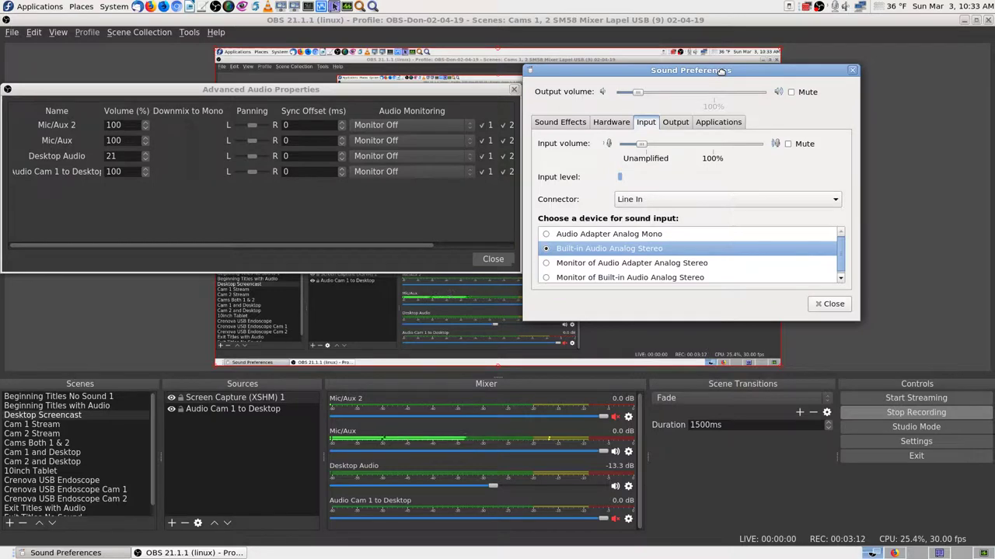
Step: Arrange the Sound Preferences and Advanced Audio Properties windows side by side above the mixer, with both in view
left_click_drag(721, 71, 722, 70)
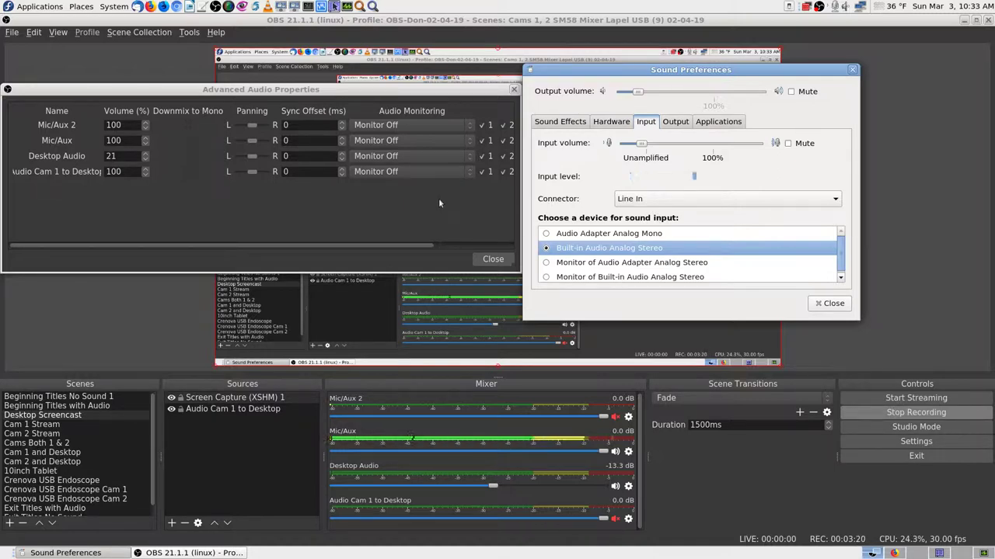
left_click_drag(745, 78, 881, 61)
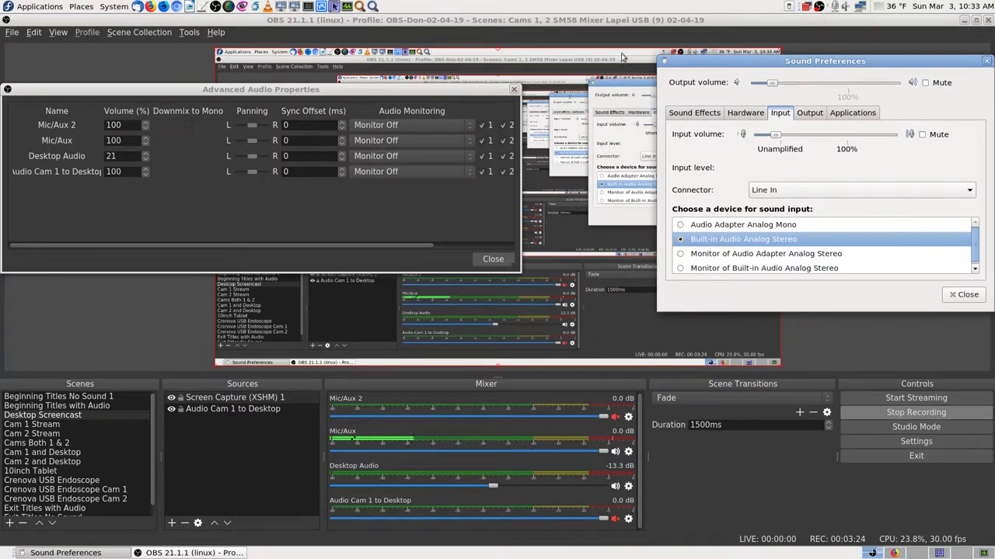
left_click_drag(453, 85, 601, 80)
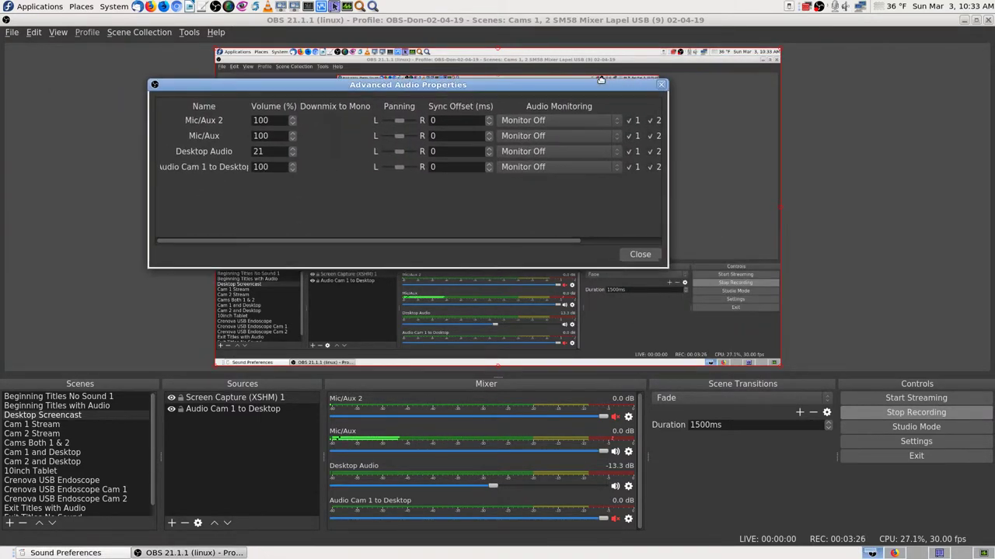
left_click(66, 552)
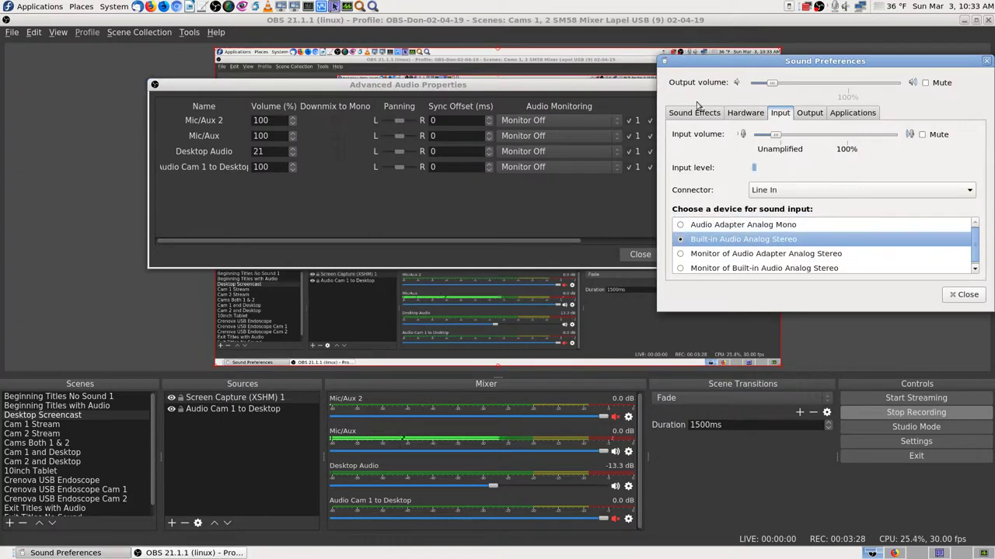
left_click_drag(601, 80, 555, 76)
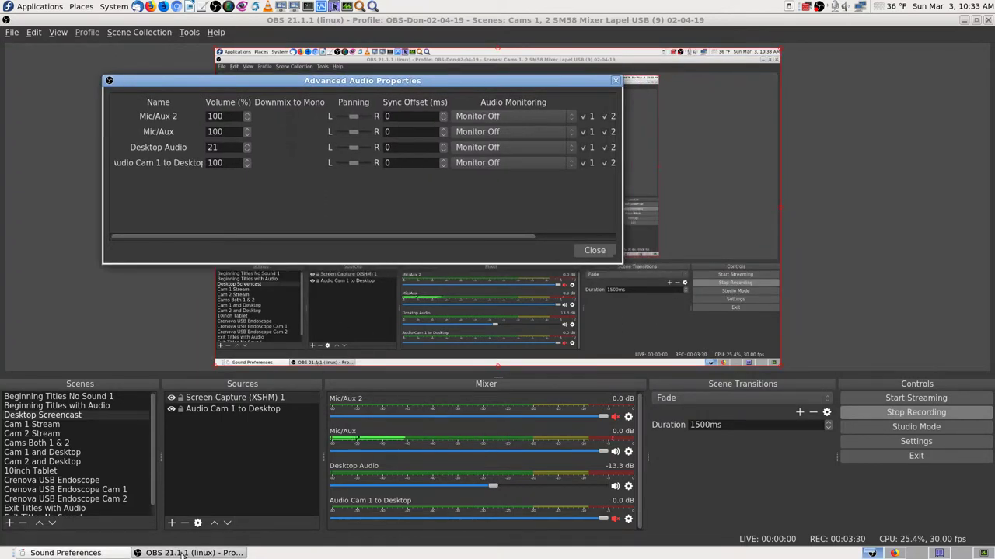
left_click(94, 553)
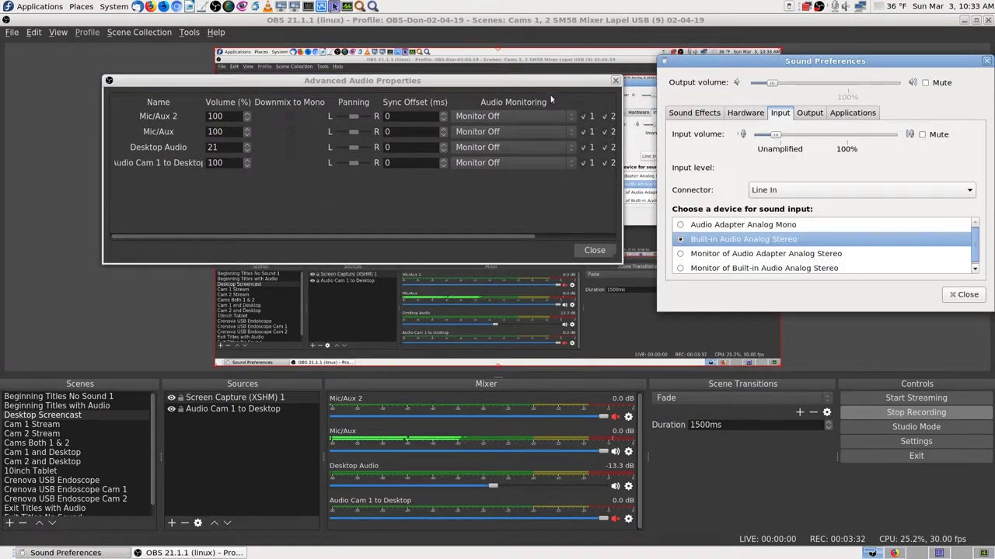
Step: Keep the Sound Preferences window always on top and move the Advanced Audio Properties window up against it
left_click(665, 64)
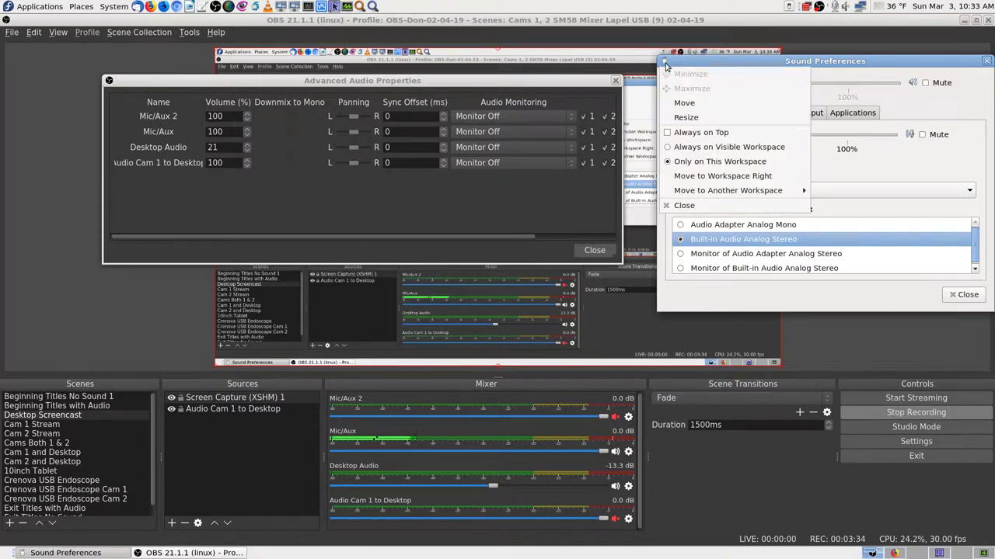
left_click(672, 133)
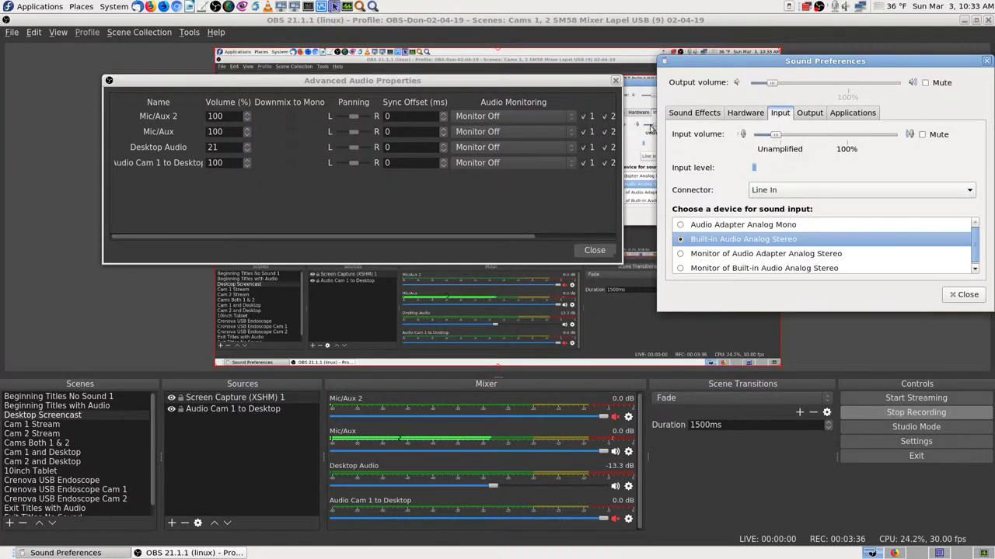
left_click_drag(569, 84, 603, 81)
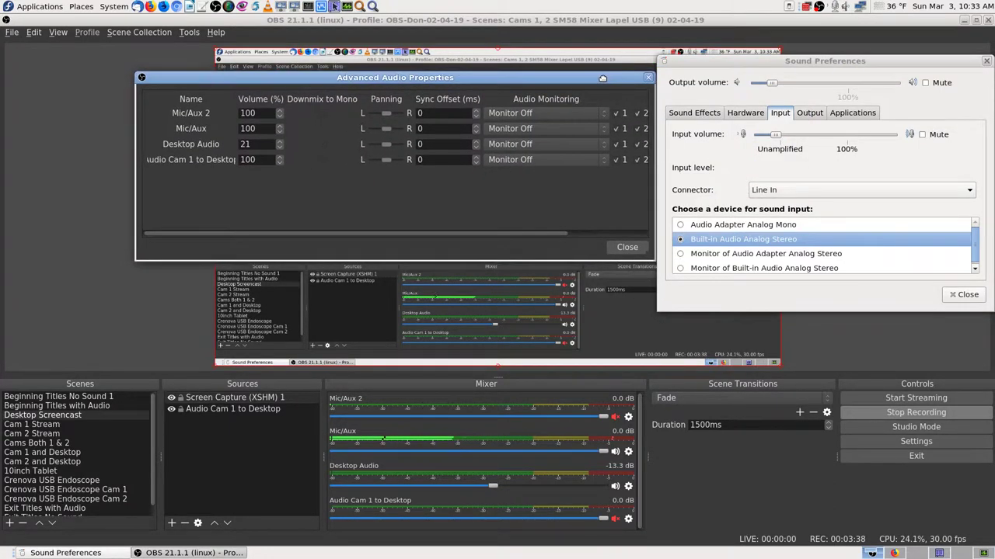
Step: Keep the Advanced Audio Properties window always on top and widen it until all six track columns fit
left_click(141, 78)
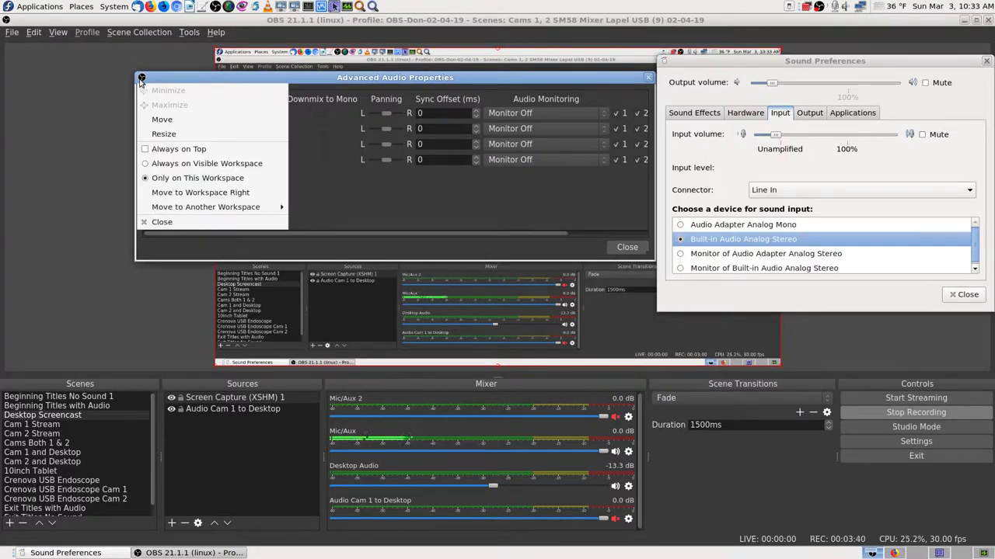
left_click(396, 77)
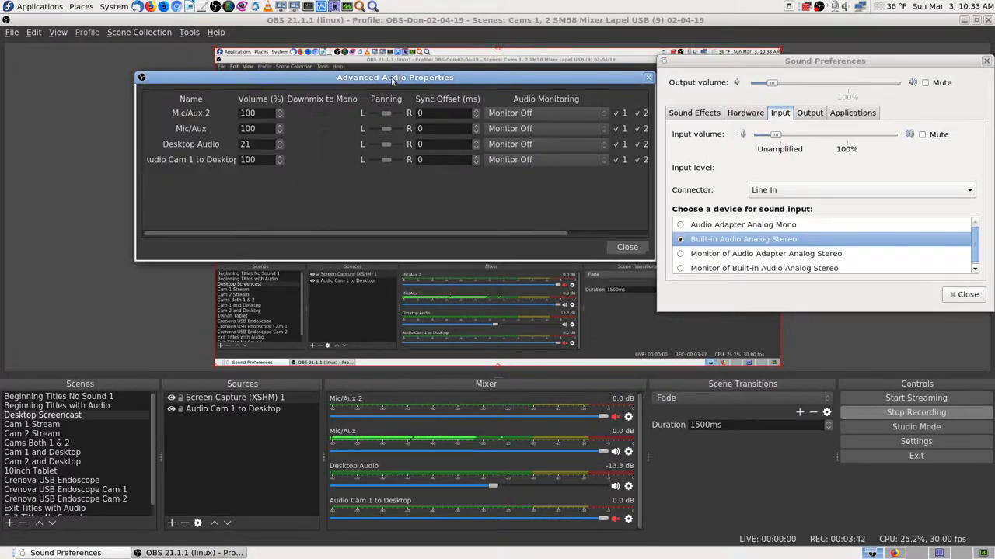
left_click(141, 78)
left_click(179, 148)
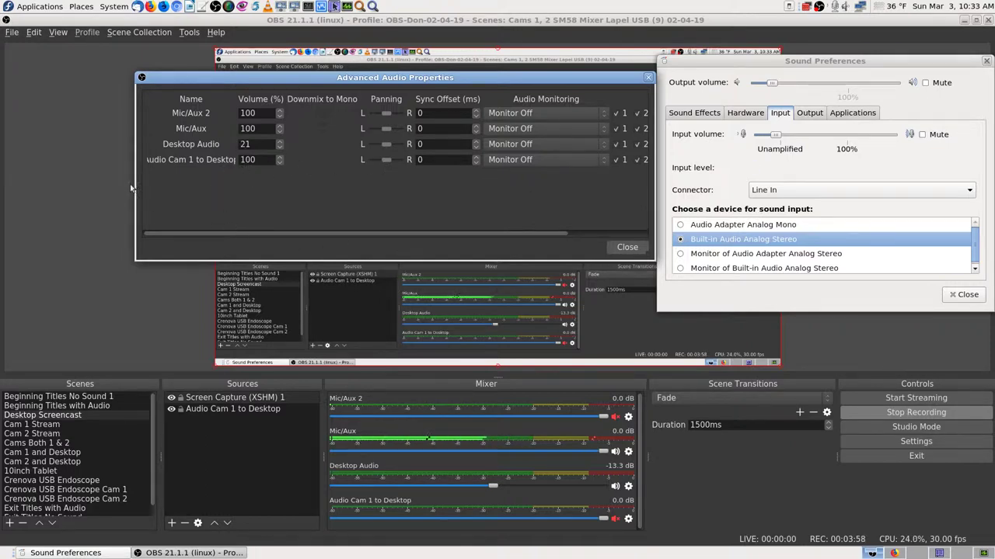
left_click_drag(138, 180, 27, 175)
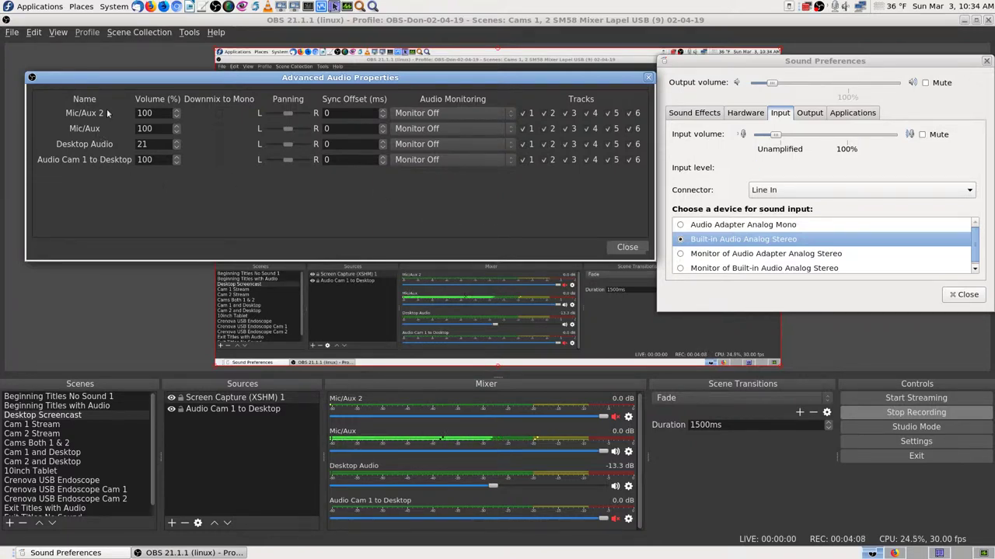
Step: Set audio monitoring to Monitor and Output for both Mic/Aux 2 and Mic/Aux
left_click(511, 115)
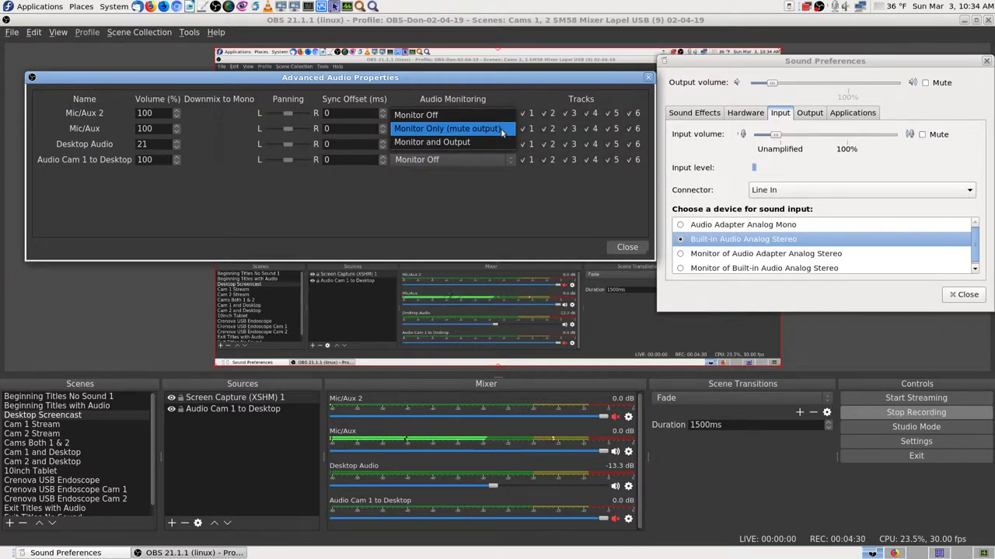
left_click(499, 142)
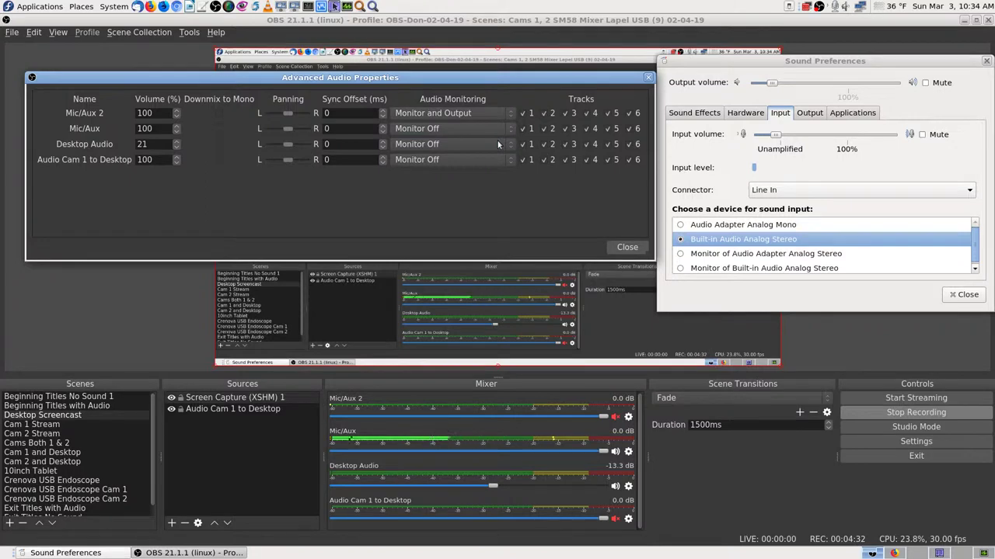
left_click(495, 129)
left_click(491, 154)
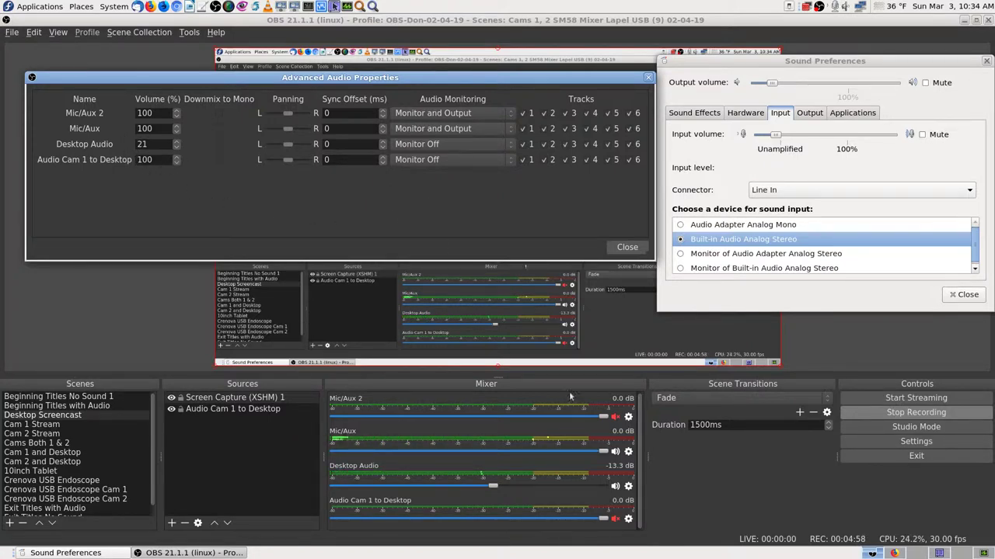
Step: Raise the Desktop Audio level in the mixer to 0.0 dB
left_click(493, 487)
left_click_drag(492, 487, 606, 487)
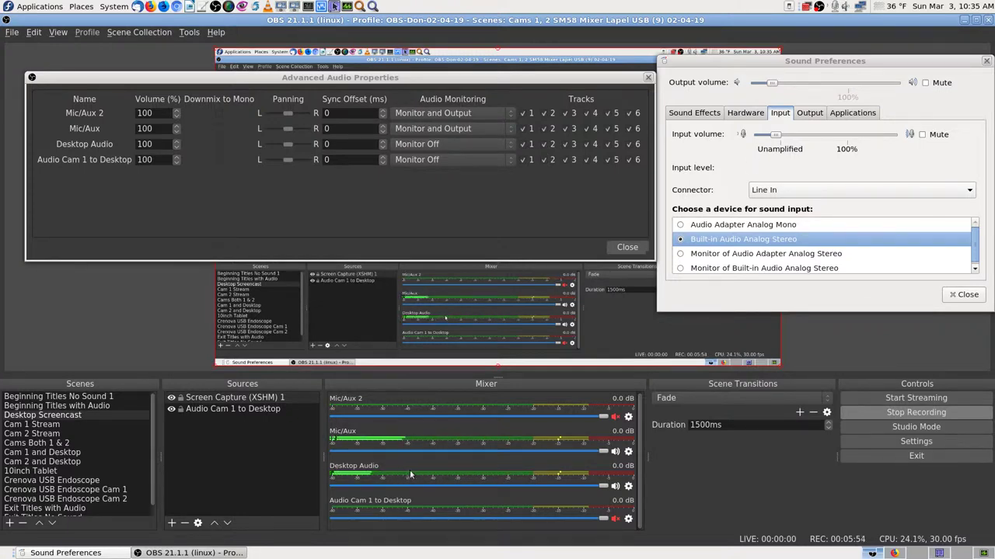
Step: Try Monitor Only (mute output) for Mic/Aux and return its audio monitoring to Monitor and Output
left_click(506, 130)
left_click(509, 121)
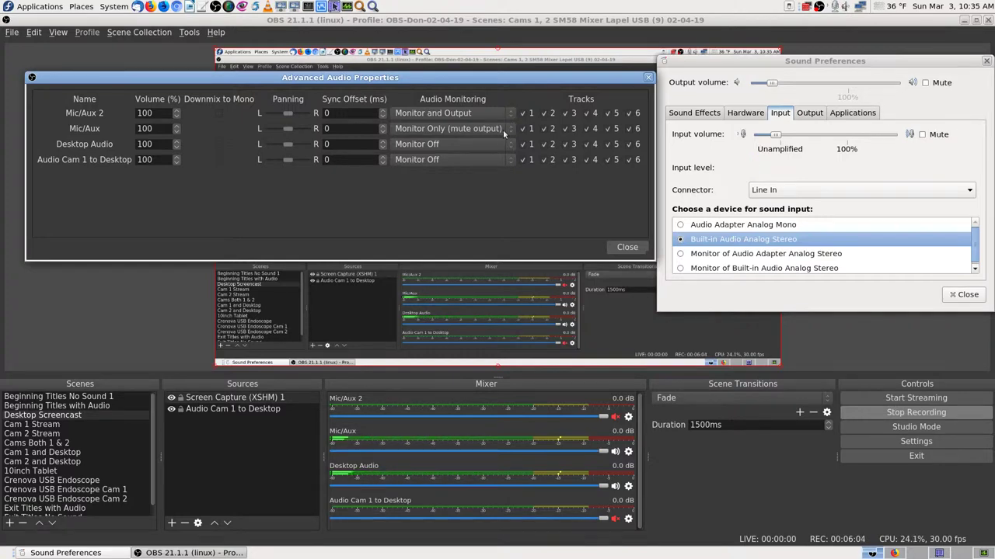
left_click(506, 129)
left_click(501, 147)
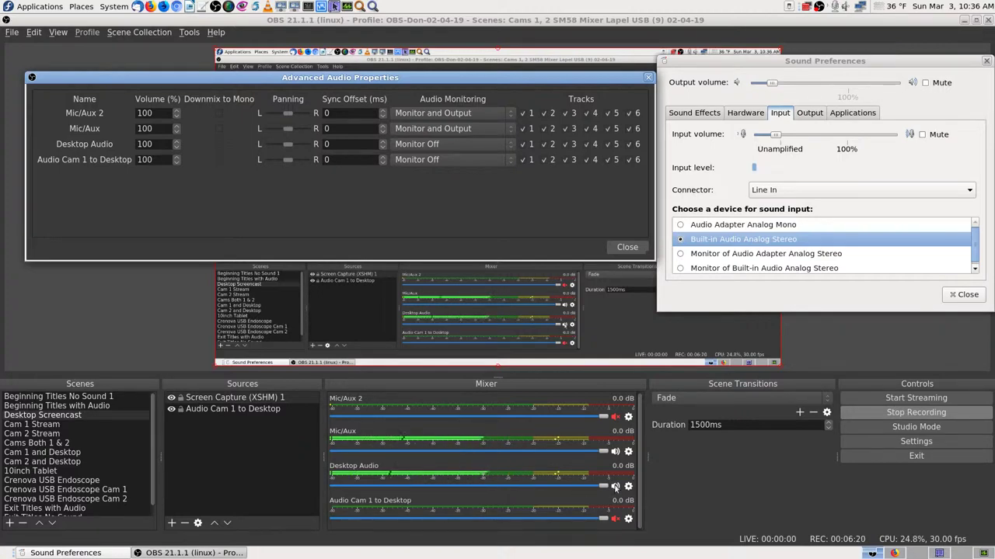
Step: Mute Desktop Audio in the mixer and raise the system output volume to slightly below the 100% mark
left_click(615, 487)
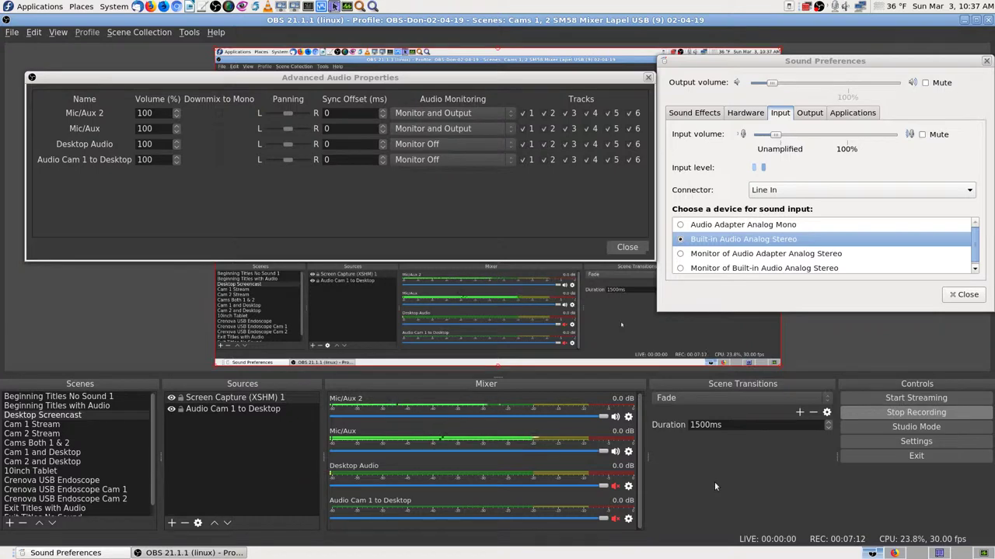
key("XF86AudioRaiseVolume")
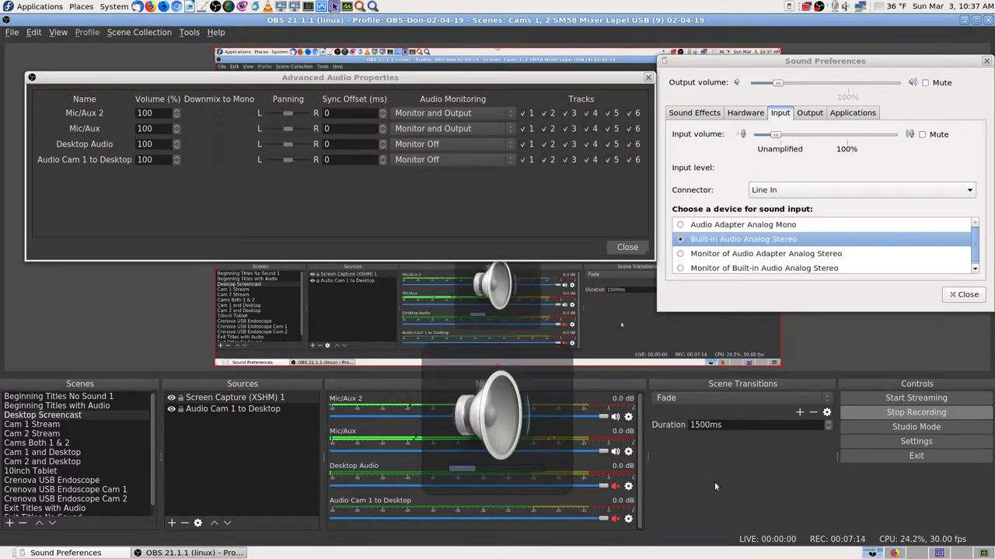
key("XF86AudioRaiseVolume")
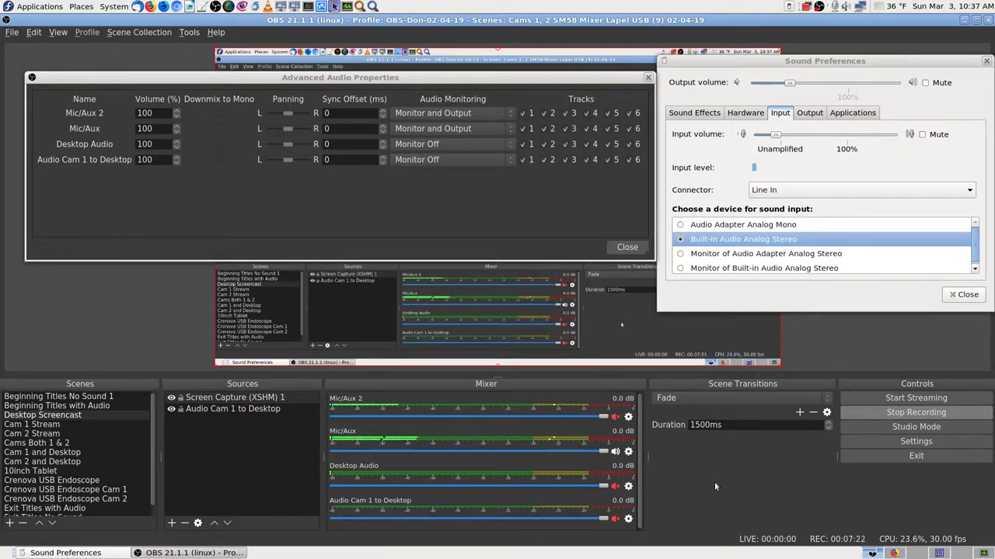
key("XF86AudioRaiseVolume")
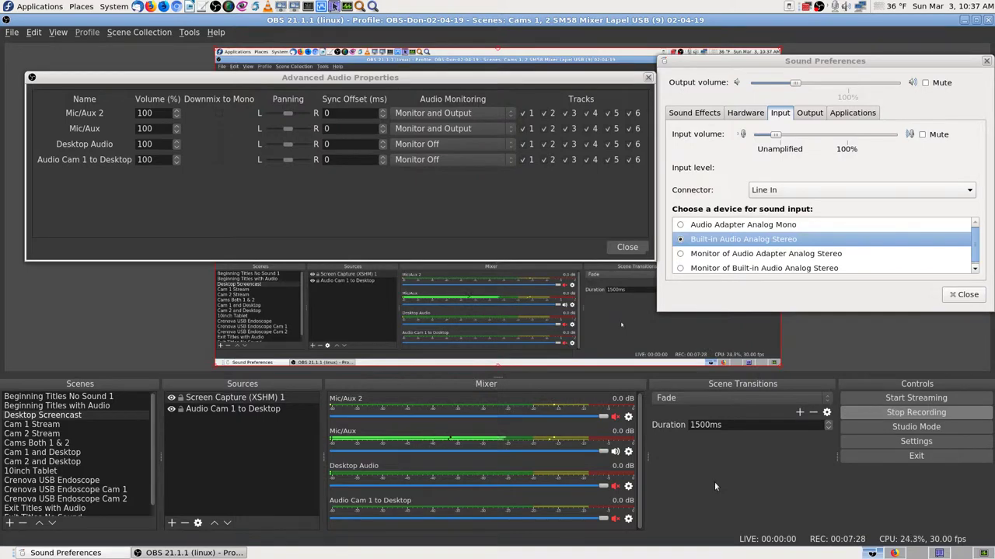
key("XF86AudioLowerVolume")
key("XF86AudioRaiseVolume")
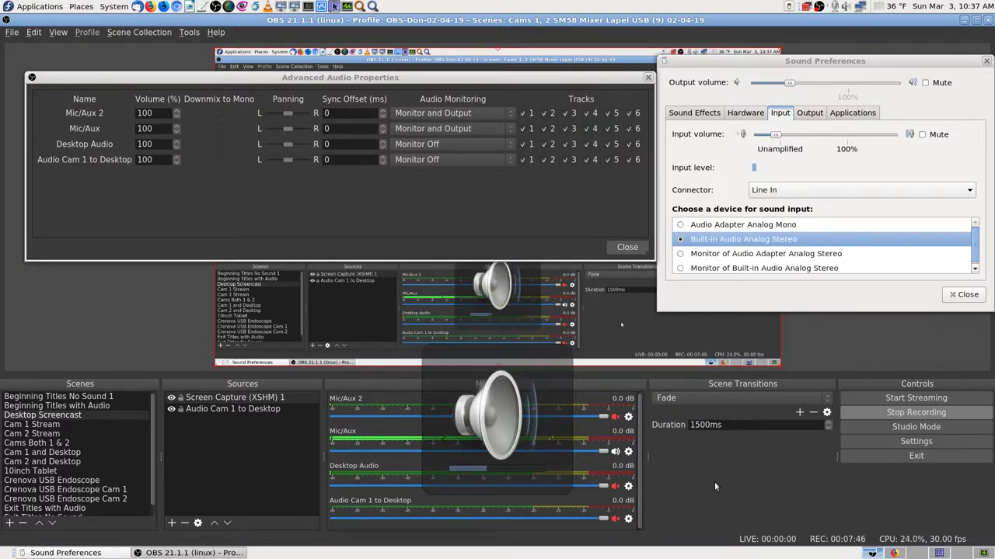
key("XF86AudioRaiseVolume")
key("XF86AudioRaiseVolume")
key("XF86AudioRaiseVolume")
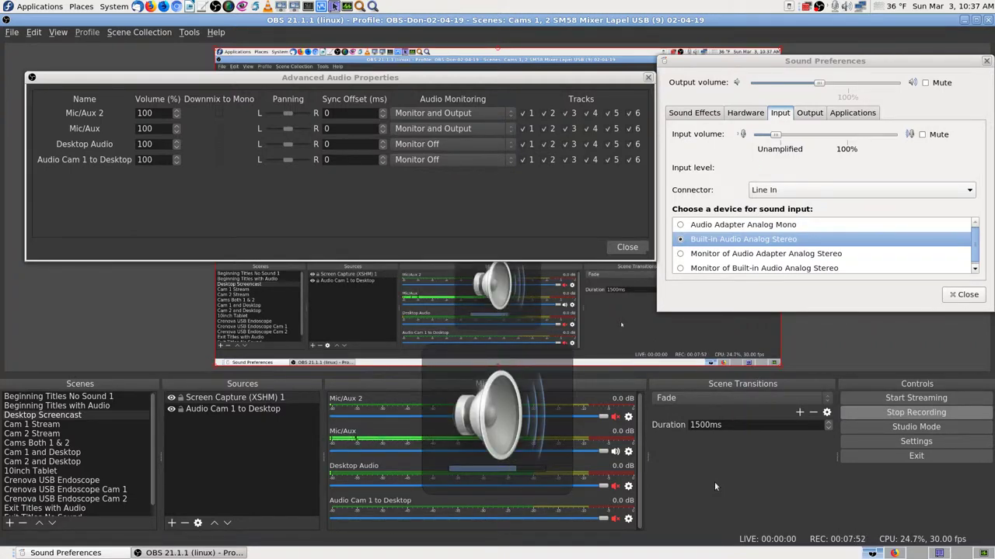
key("XF86AudioRaiseVolume")
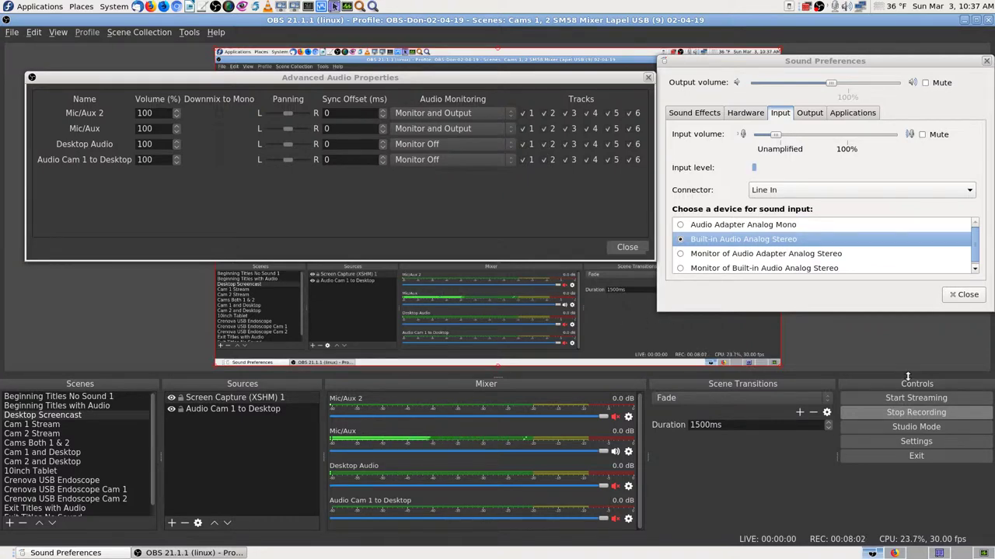
Step: Mute and unmute the system output, and reduce the output volume slightly
key("XF86AudioMute")
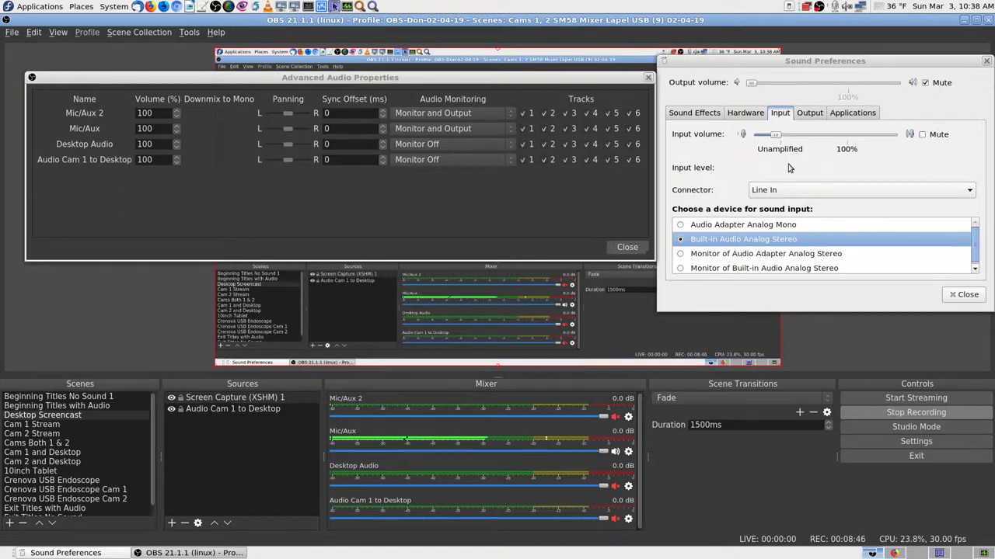
key("XF86AudioMute")
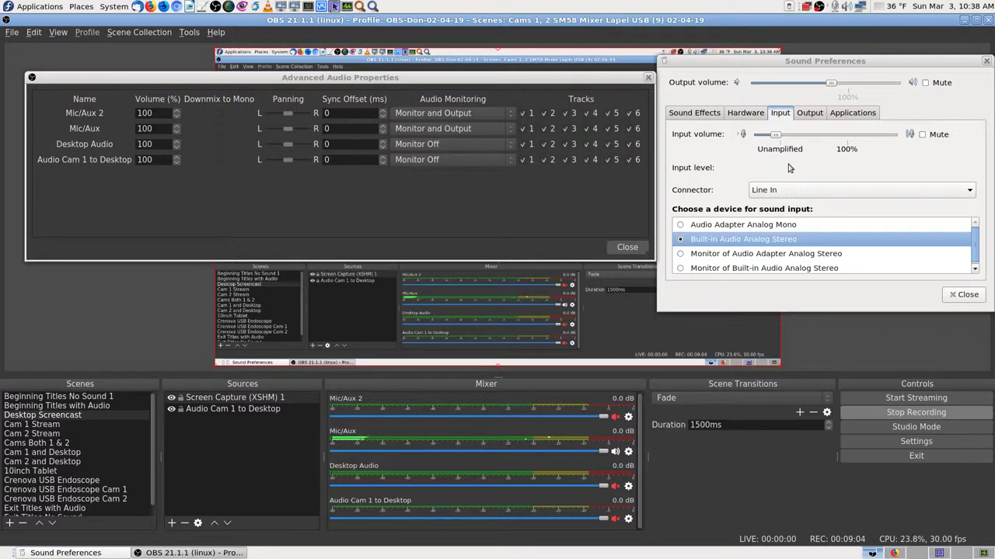
key("XF86AudioLowerVolume")
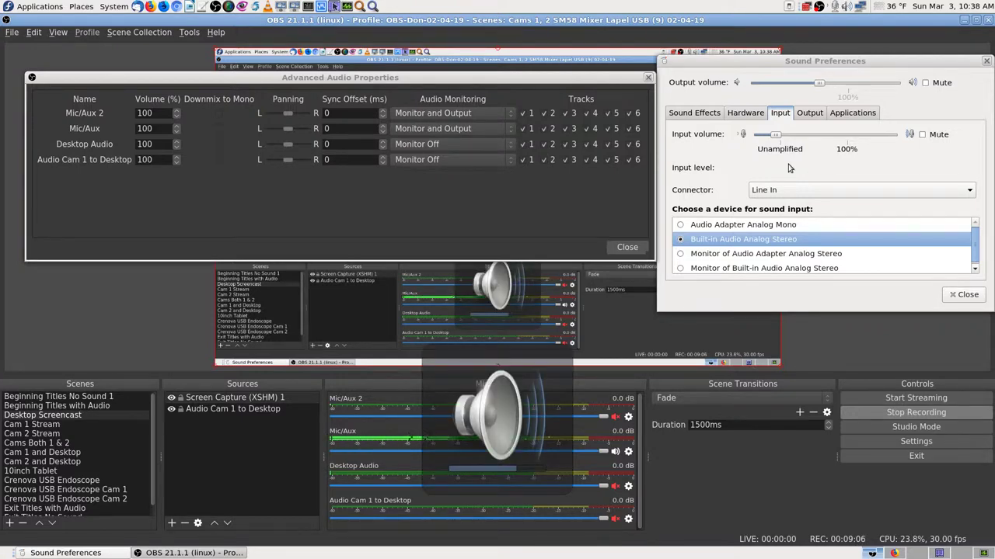
key("XF86AudioLowerVolume")
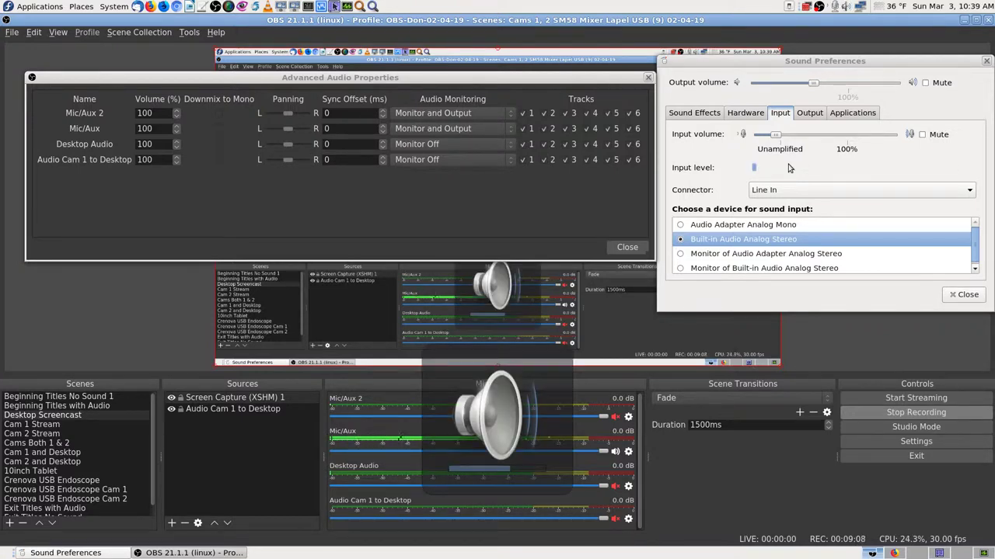
key("XF86AudioRaiseVolume")
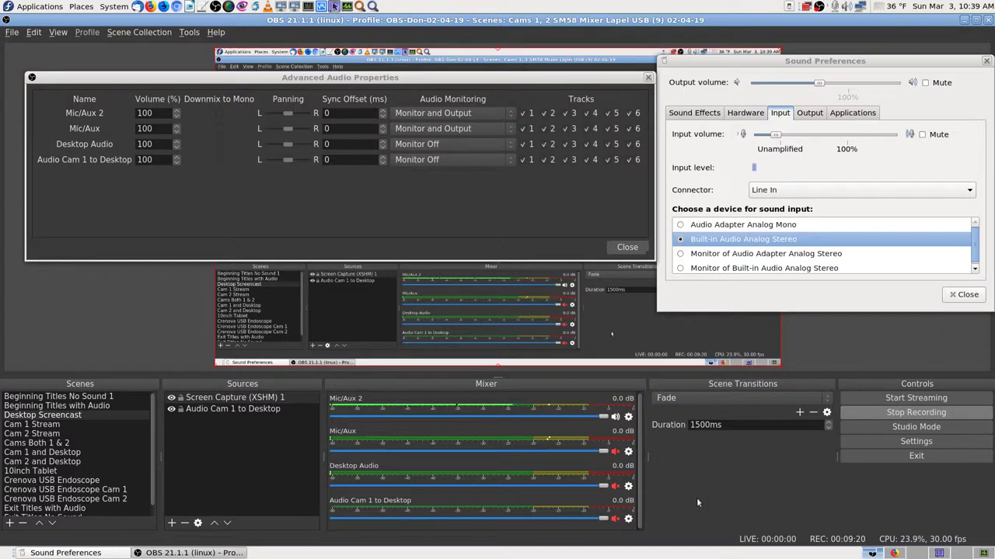
Step: Set Mic/Aux 2 monitoring to Monitor Only (mute output) and choose Audio Adapter Analog Mono as the sound input device
left_click(500, 114)
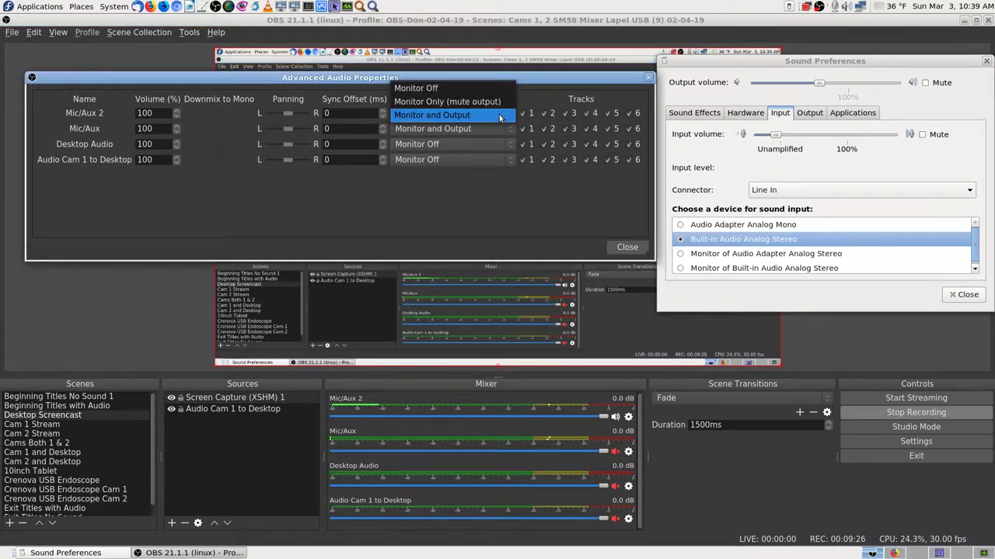
left_click(500, 104)
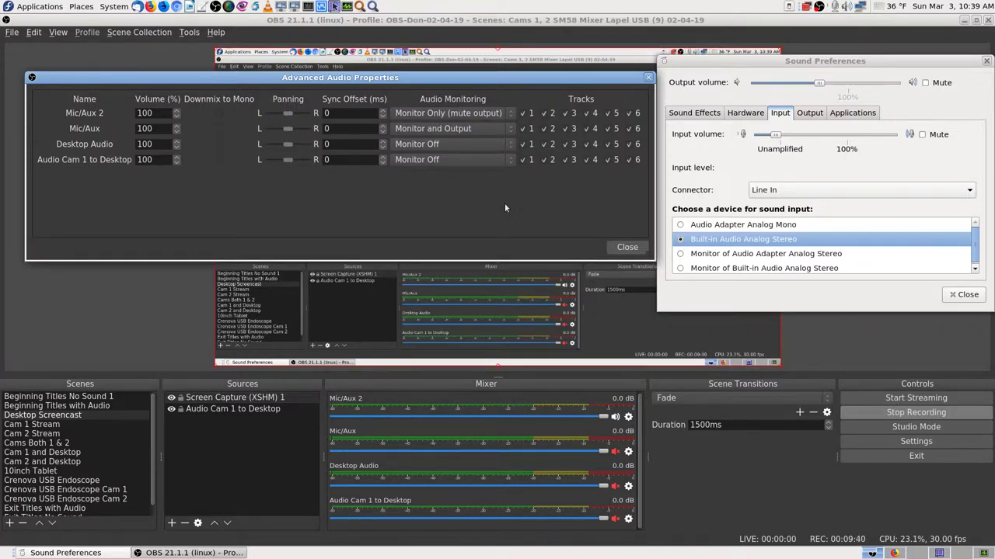
left_click(681, 224)
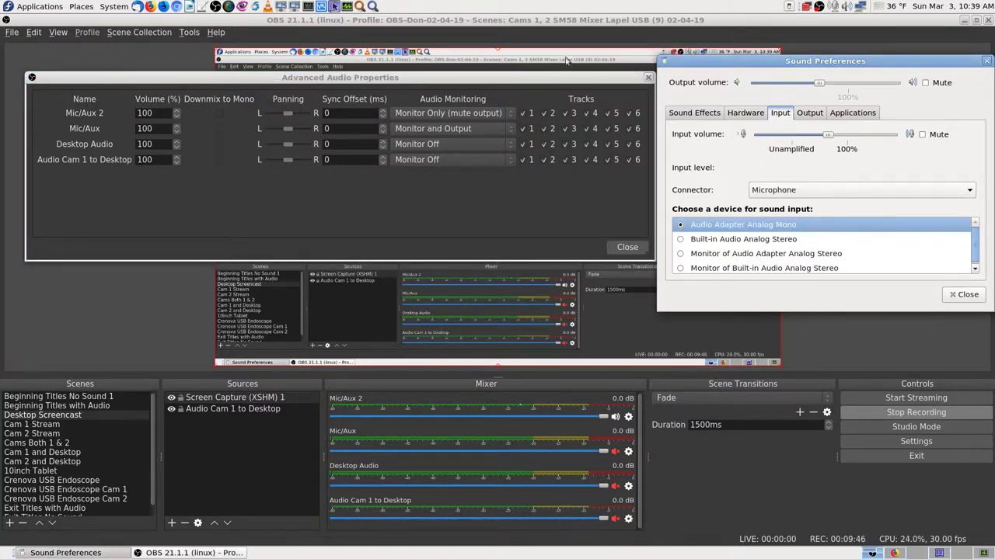
Step: Set Mic/Aux monitoring to Monitor Only (mute output), and in the mixer mute Mic/Aux 2 and unmute Mic/Aux
left_click(477, 129)
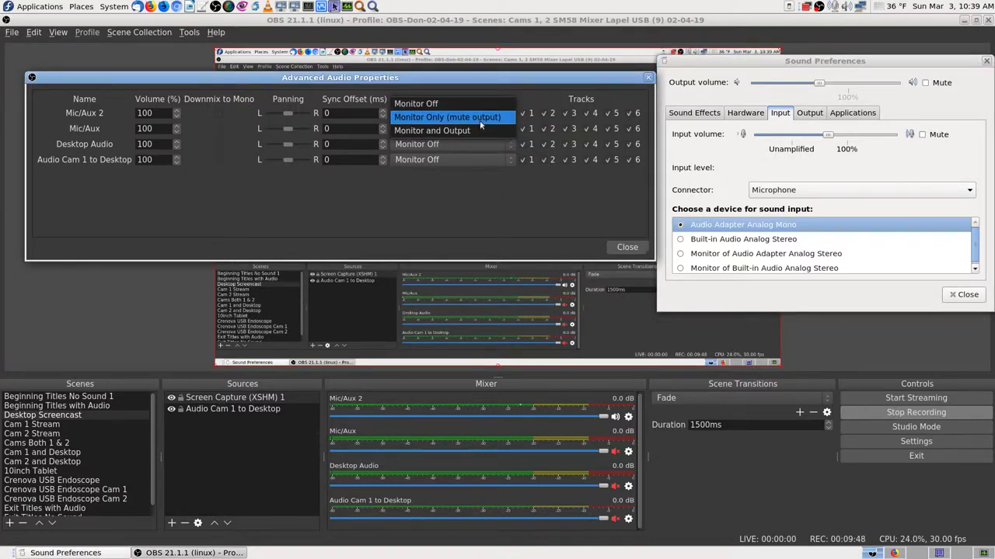
left_click(482, 115)
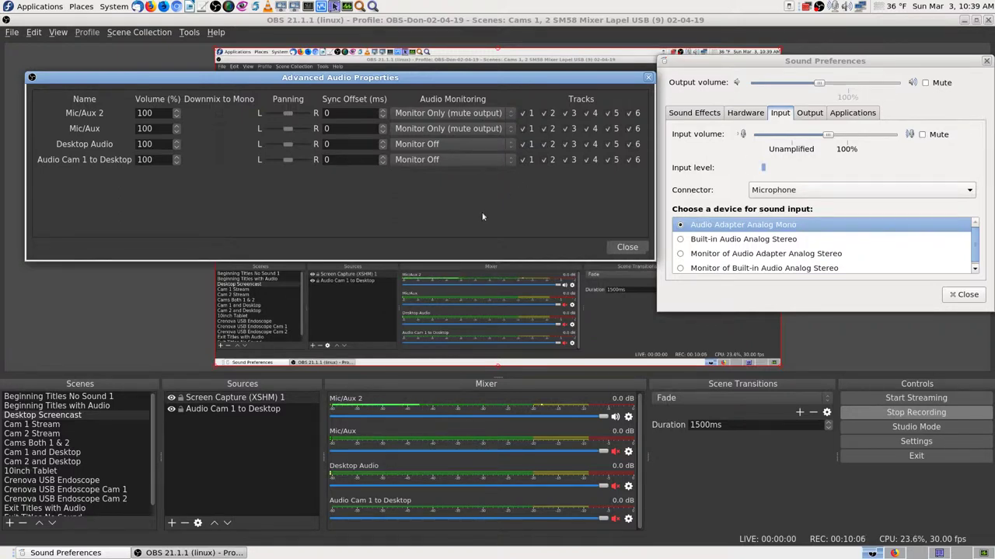
left_click(666, 501)
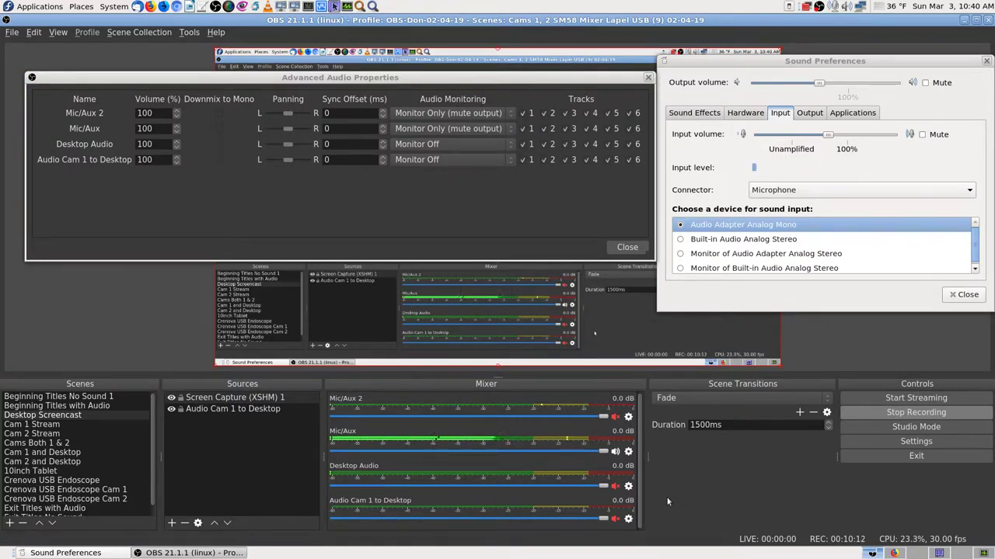
Step: Lower the system output volume, raise it back to somewhat below the 100% mark, and unmute Mic/Aux 2 in the mixer
key("XF86AudioLowerVolume")
key("XF86AudioLowerVolume")
key("XF86AudioLowerVolume")
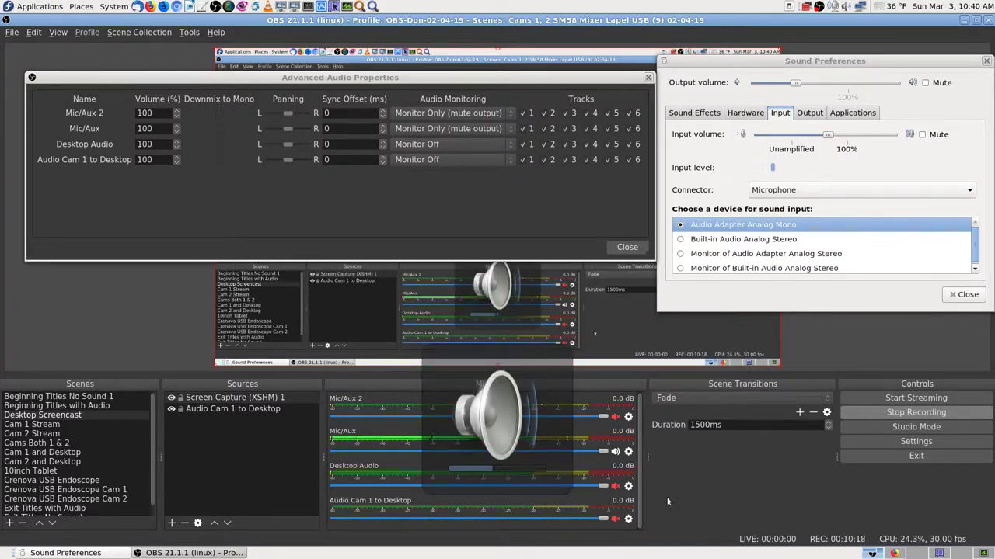
key("XF86AudioLowerVolume")
key("XF86AudioRaiseVolume")
key("XF86AudioRaiseVolume")
key("XF86AudioRaiseVolume")
key("XF86AudioRaiseVolume")
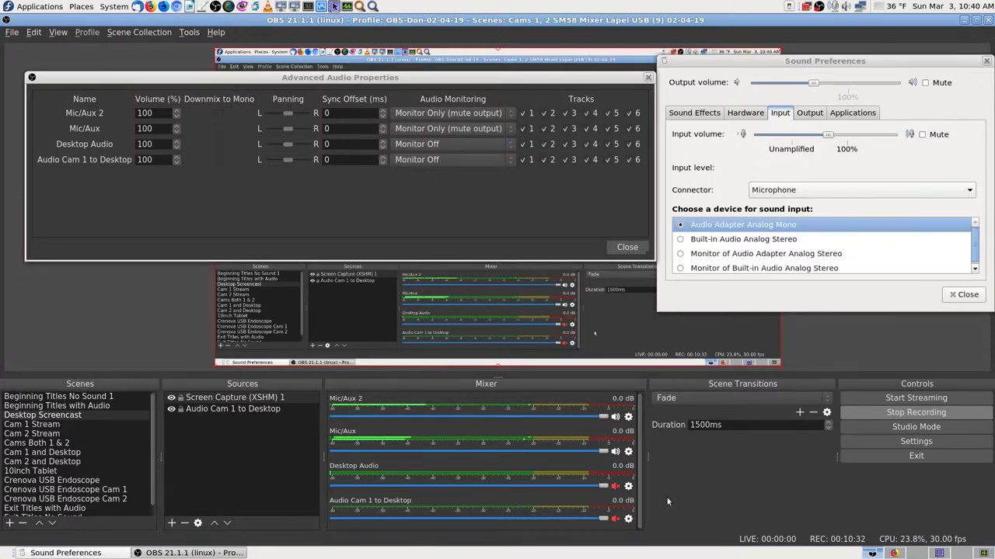
Step: Mute and unmute Mic/Aux in the mixer, finishing with both microphone inputs unmuted
key("ctrl+m")
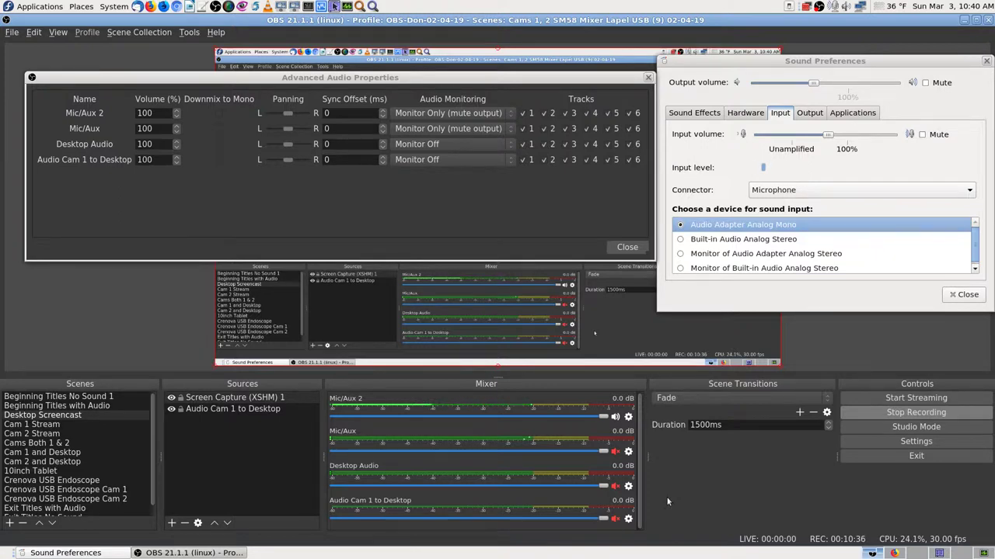
key("ctrl+m")
key("ctrl+m")
key("ctrl+m")
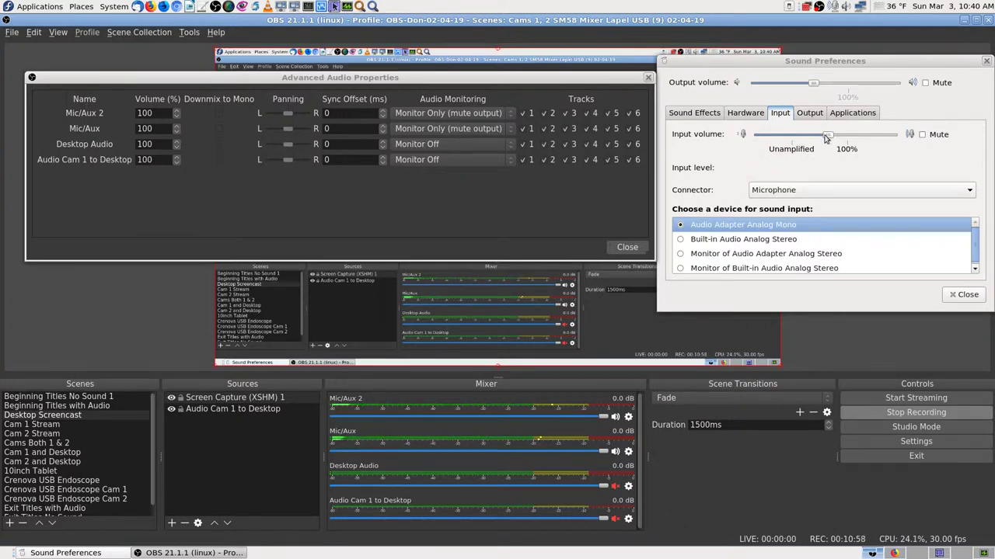
Step: Adjust the Audio Adapter input volume slightly, then try Built-in Audio Analog Stereo as input device and return to Audio Adapter Analog Mono
left_click_drag(826, 138, 818, 138)
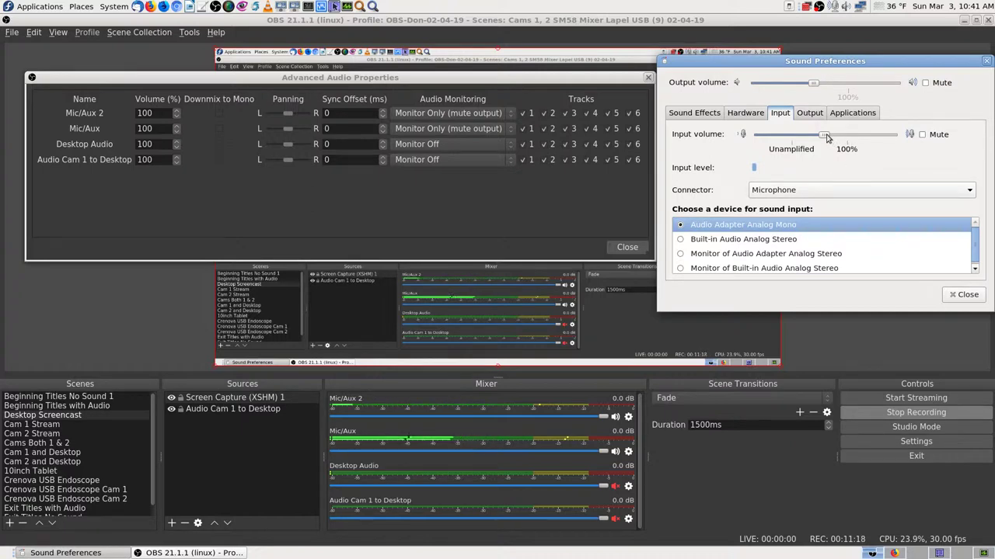
left_click_drag(825, 135, 830, 137)
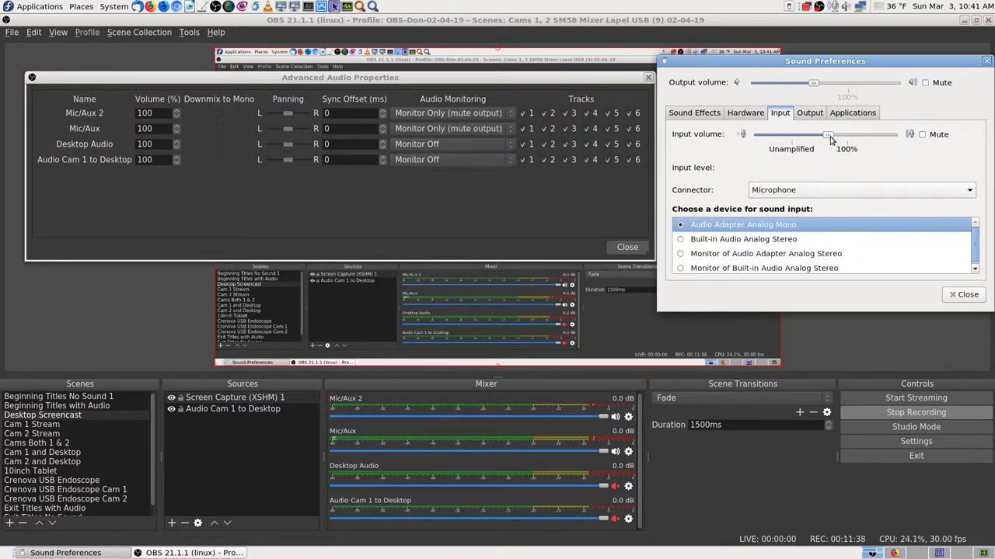
left_click_drag(830, 138, 831, 139)
left_click(680, 241)
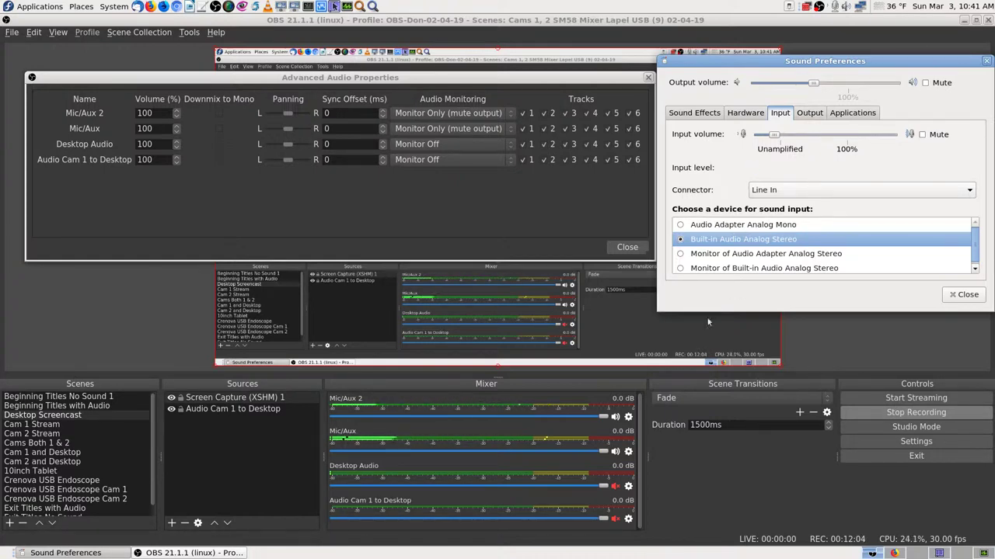
left_click(687, 225)
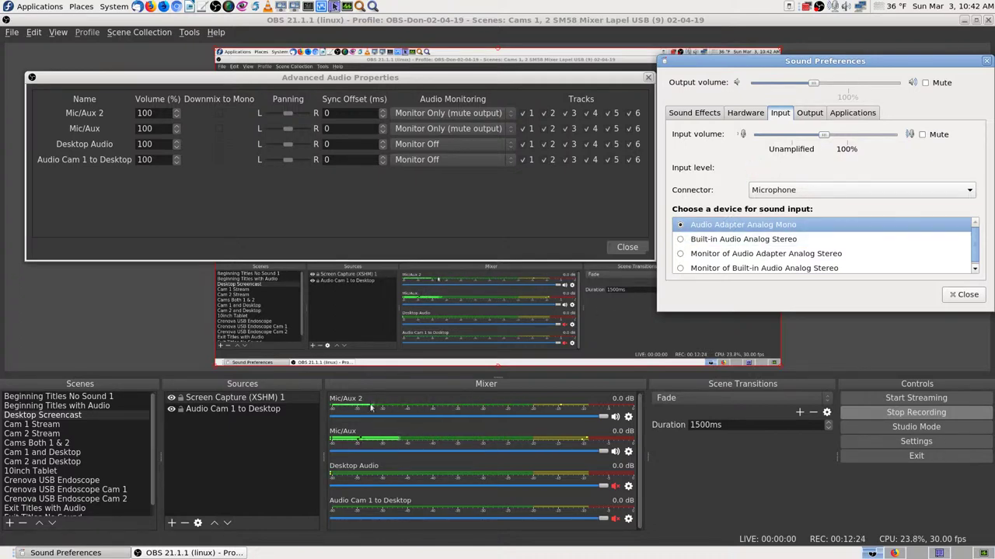
Step: Mute Mic/Aux 2 in the mixer and close the Sound Preferences window
left_click(614, 417)
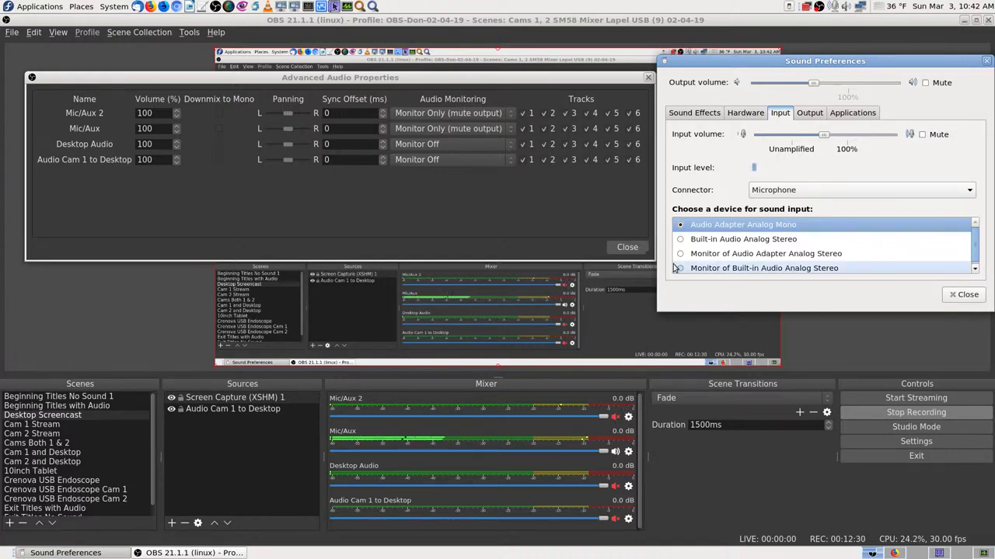
left_click(964, 295)
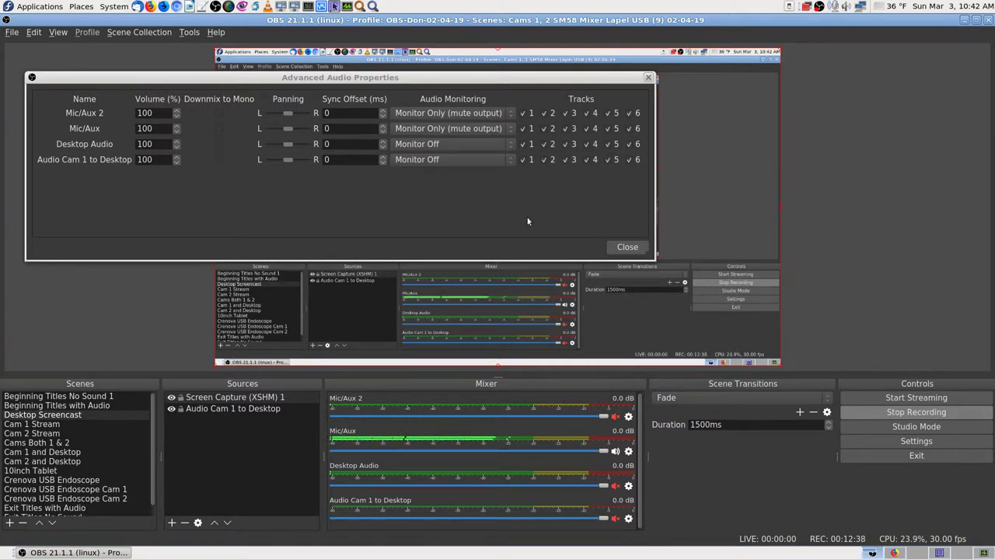
Step: Toggle the mutes of Mic/Aux 2 and Mic/Aux through different combinations, finishing with only Mic/Aux unmuted
key("space")
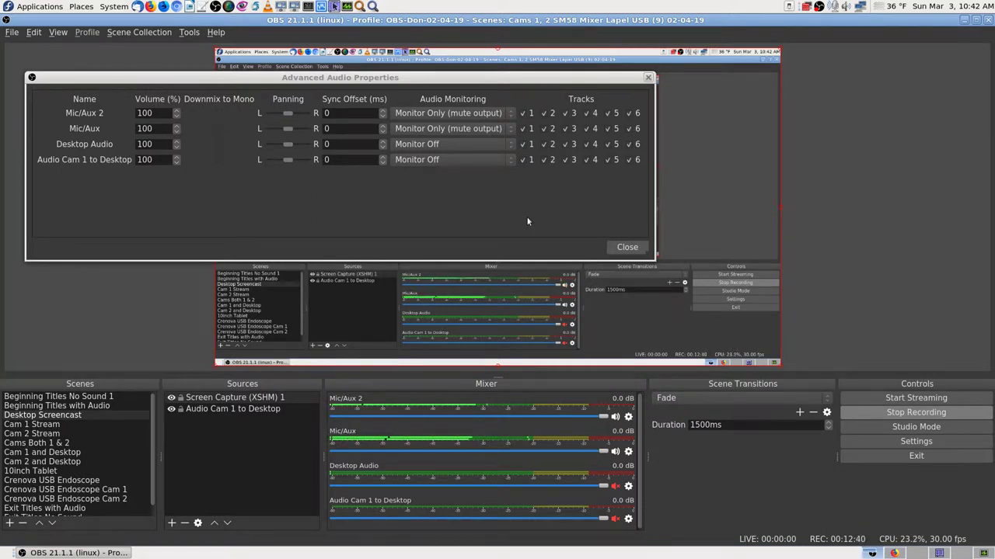
key("space")
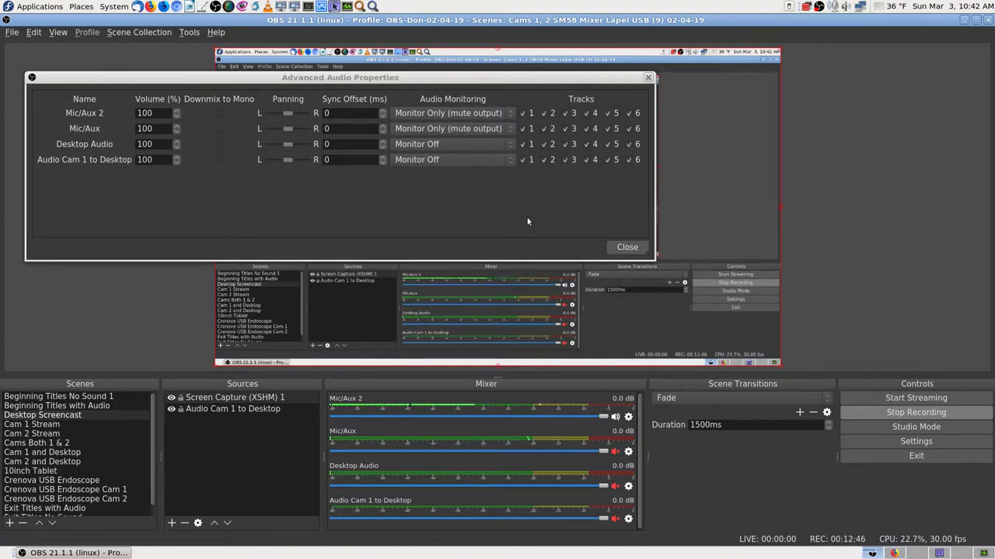
key("space")
key("space")
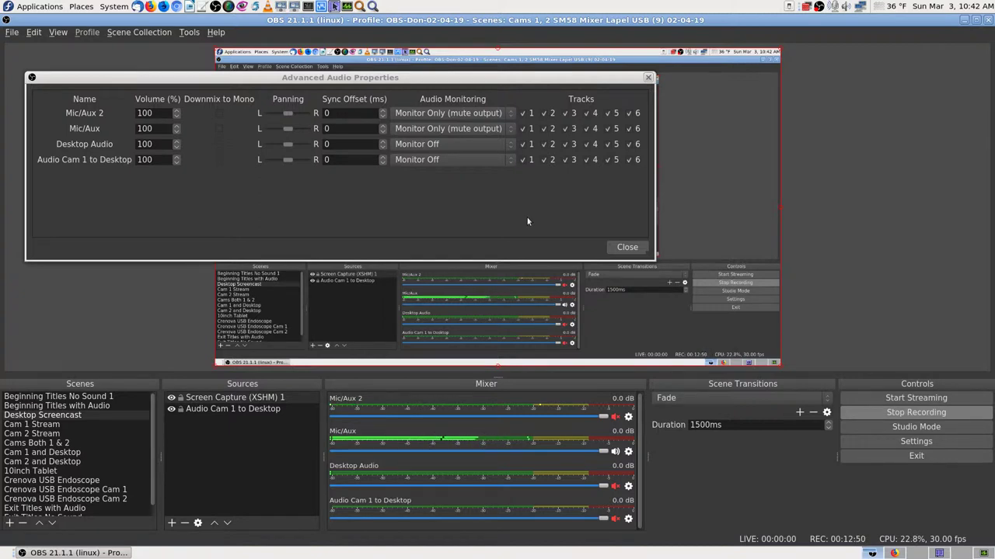
key("space")
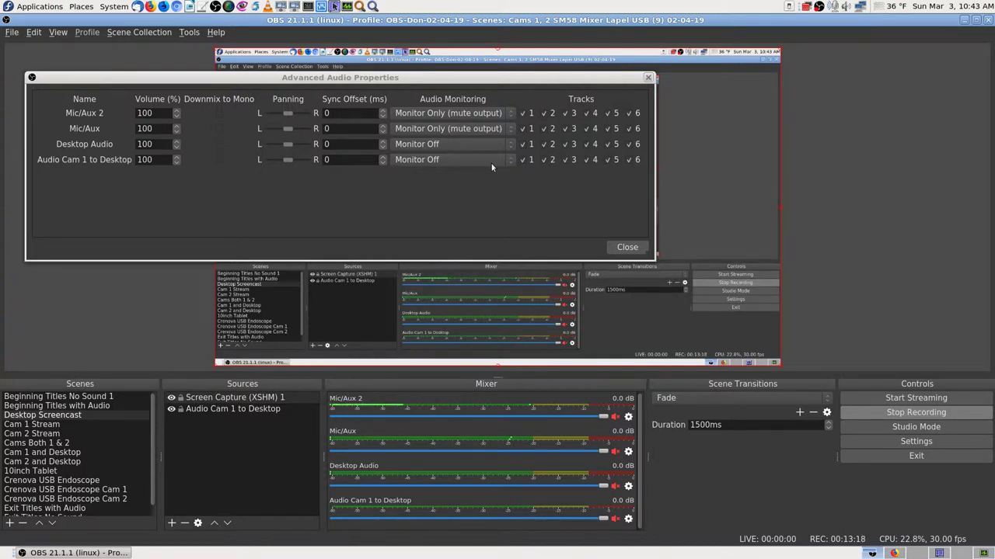
key("F1")
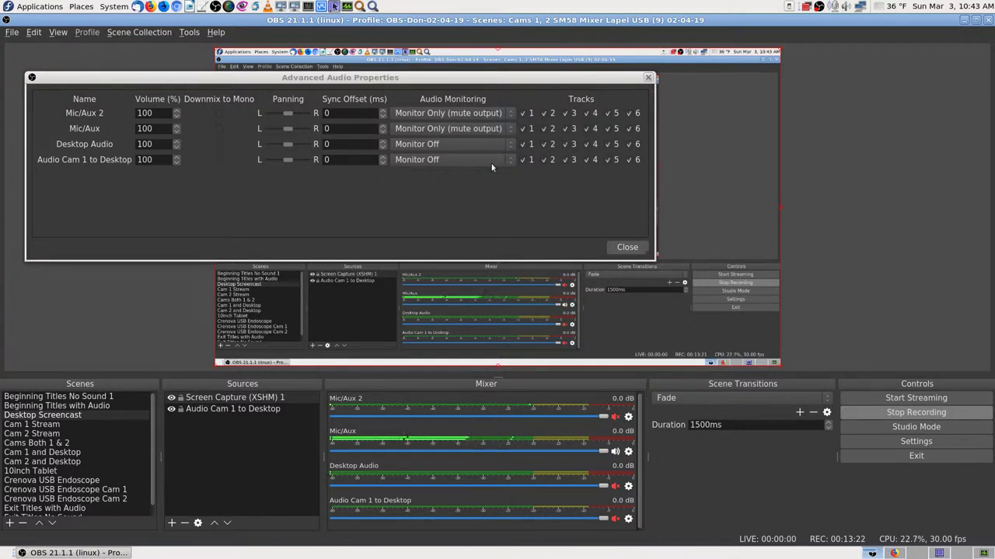
key("F1")
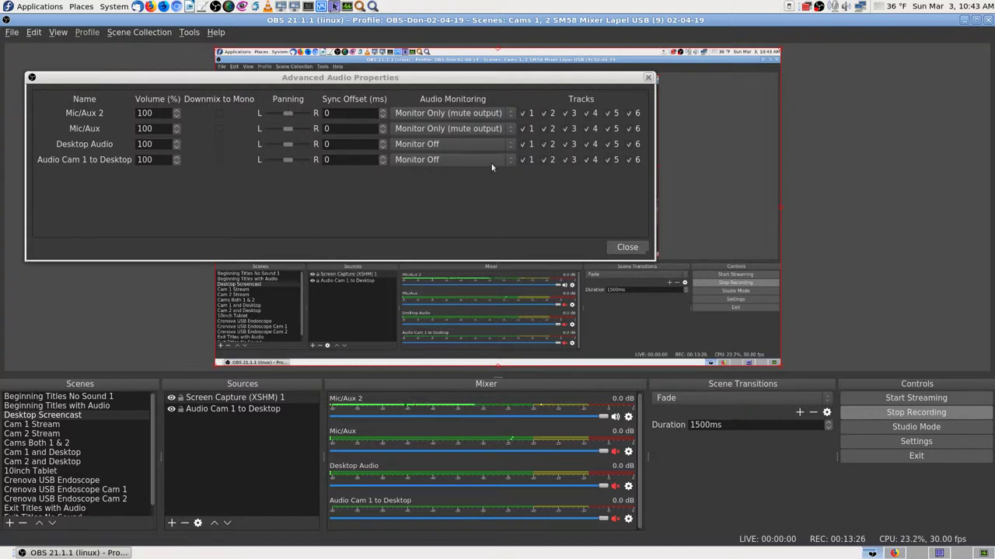
key("F1")
key("F1")
key("F2")
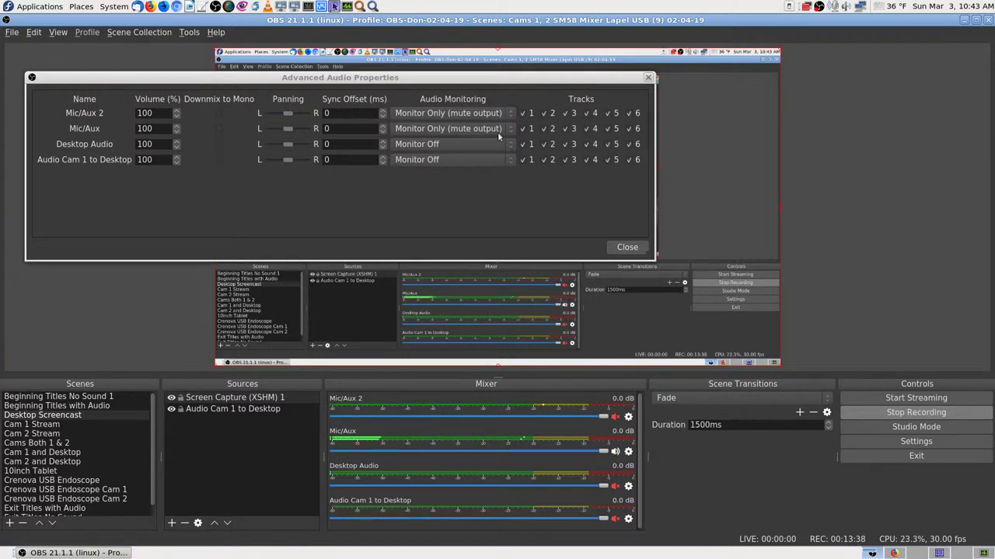
Step: Set the audio monitoring of both Mic/Aux and Mic/Aux 2 to Monitor and Output
left_click(507, 128)
left_click(509, 143)
left_click(506, 126)
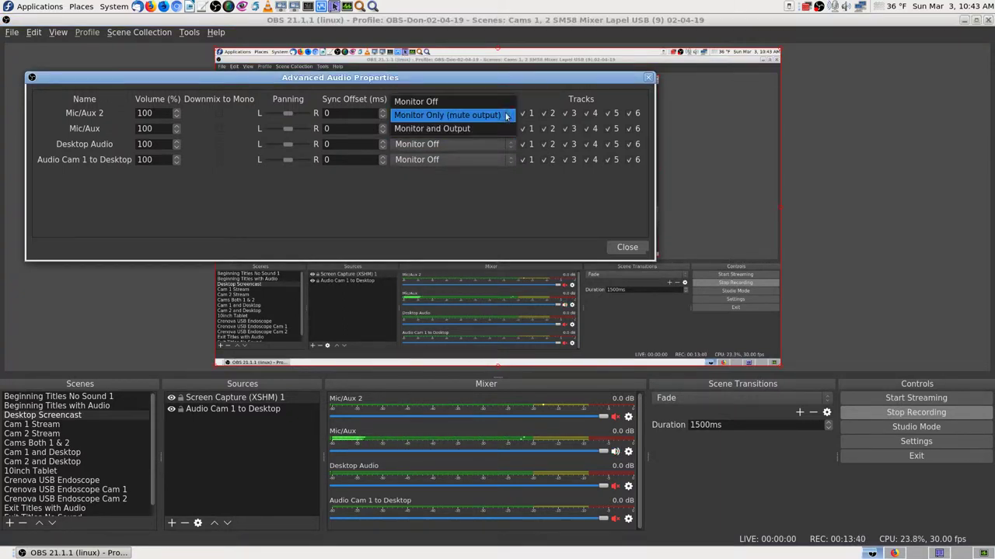
left_click(505, 128)
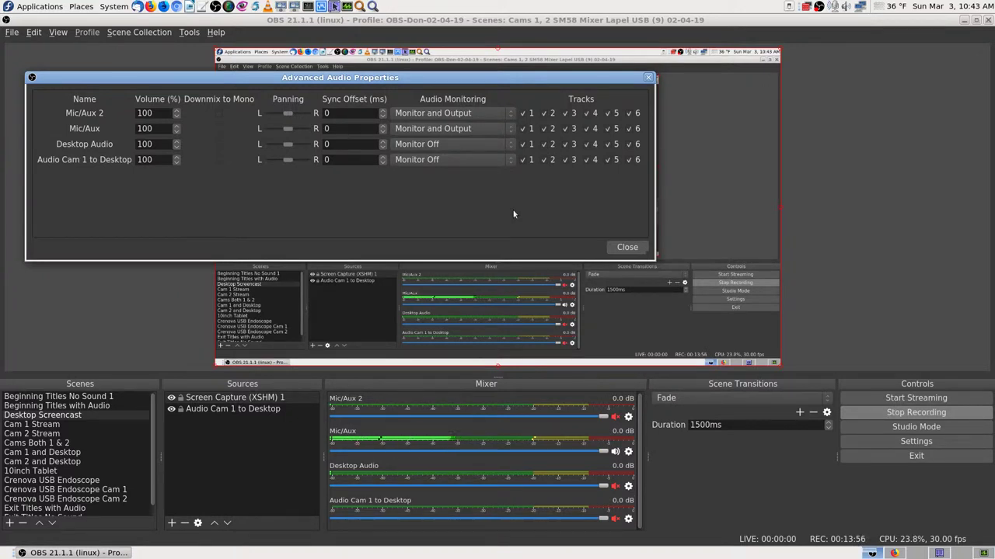
Step: With Monitor and Output active, alternate muting Mic/Aux 2 and Mic/Aux in the mixer, finishing with Mic/Aux unmuted and Mic/Aux 2 muted
left_click(673, 495)
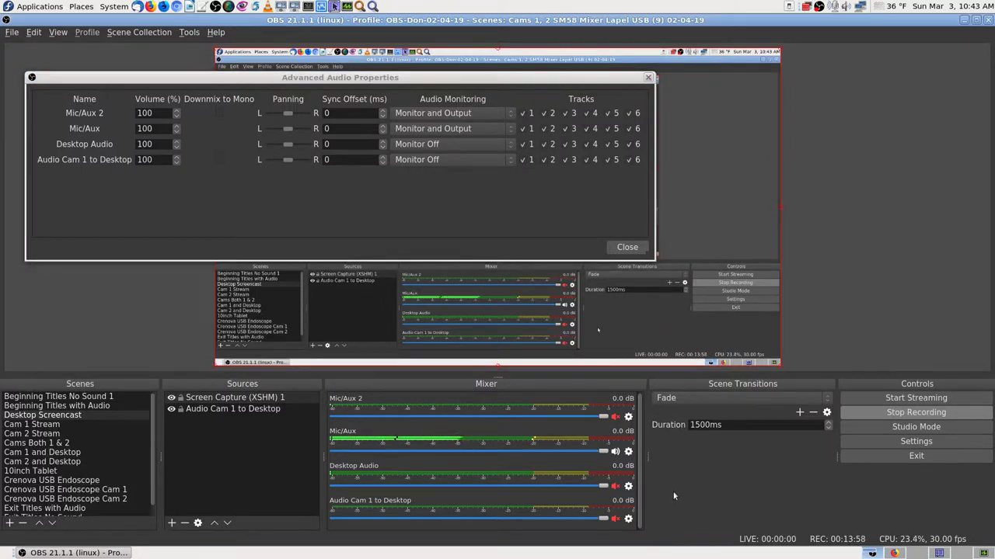
key("F1")
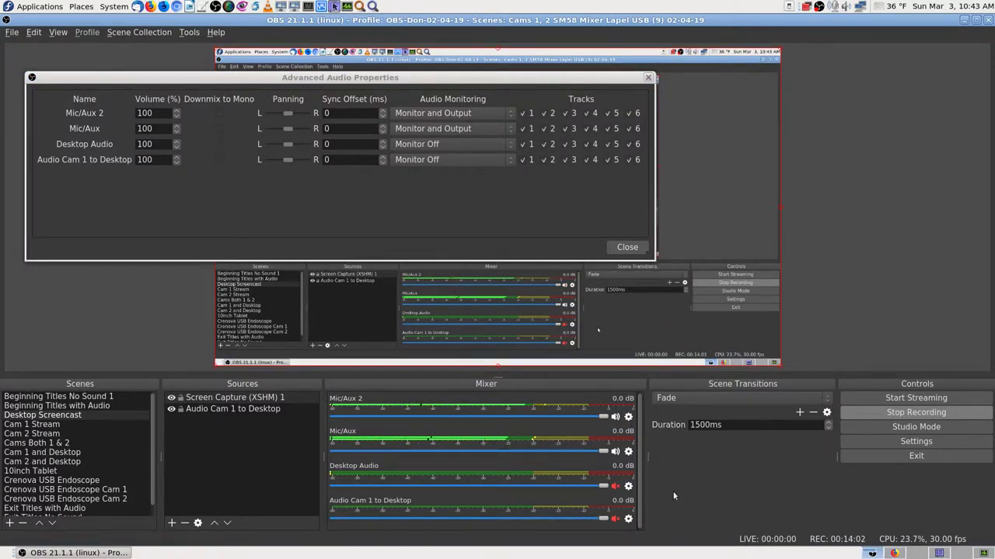
key("F2")
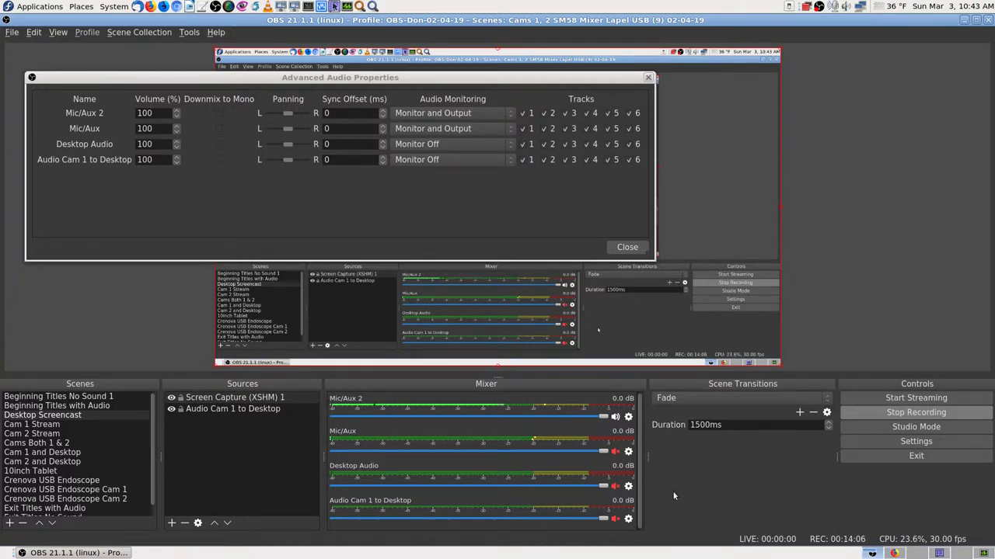
key("F1")
key("F2")
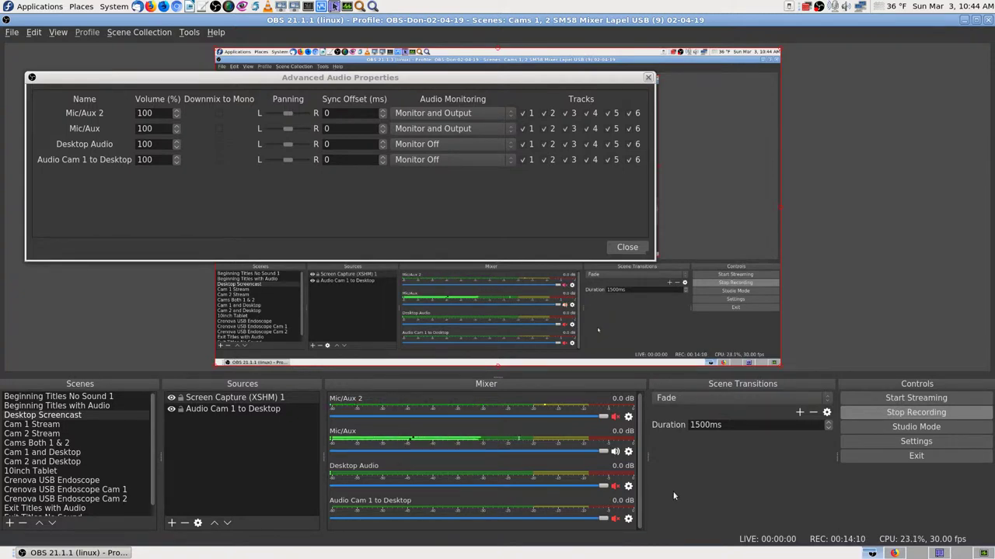
key("F1")
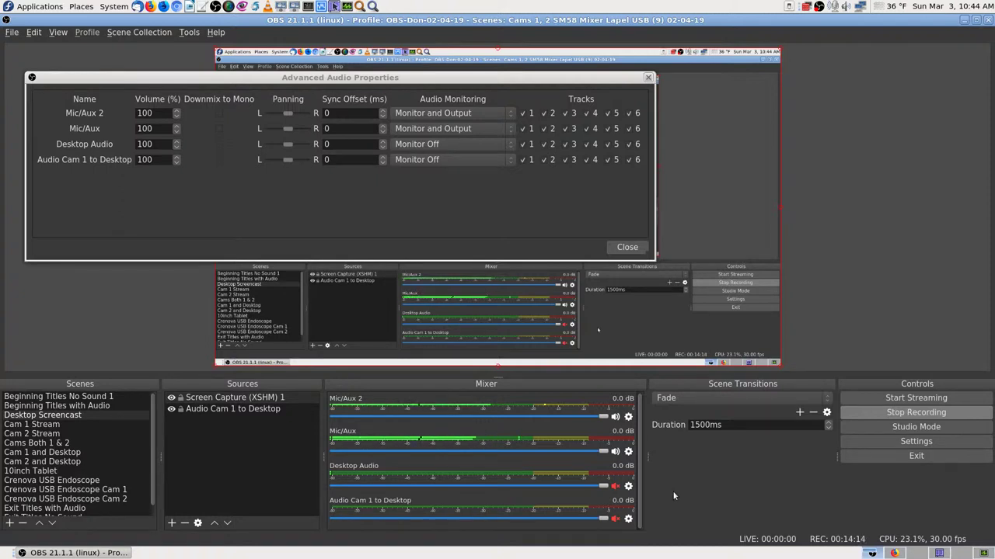
key("F2")
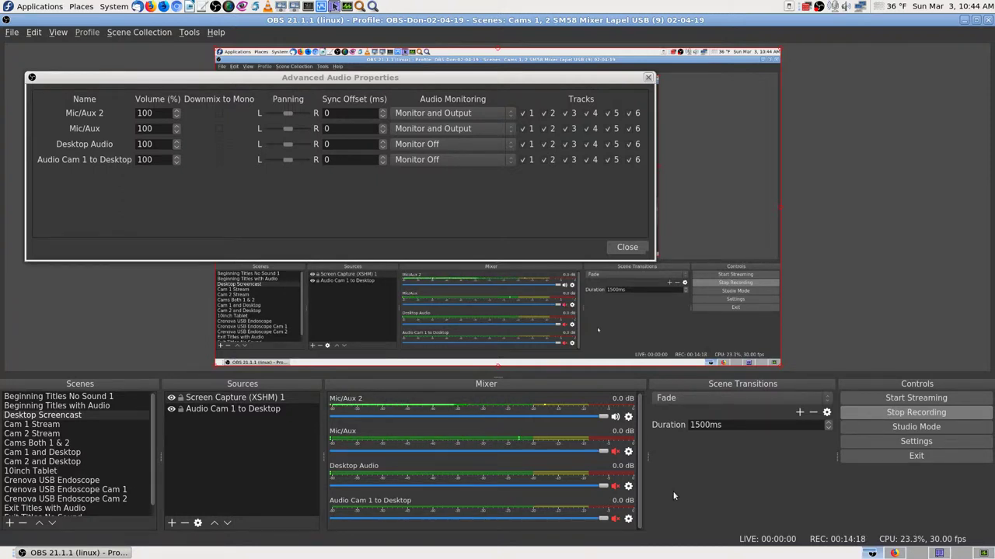
key("F1")
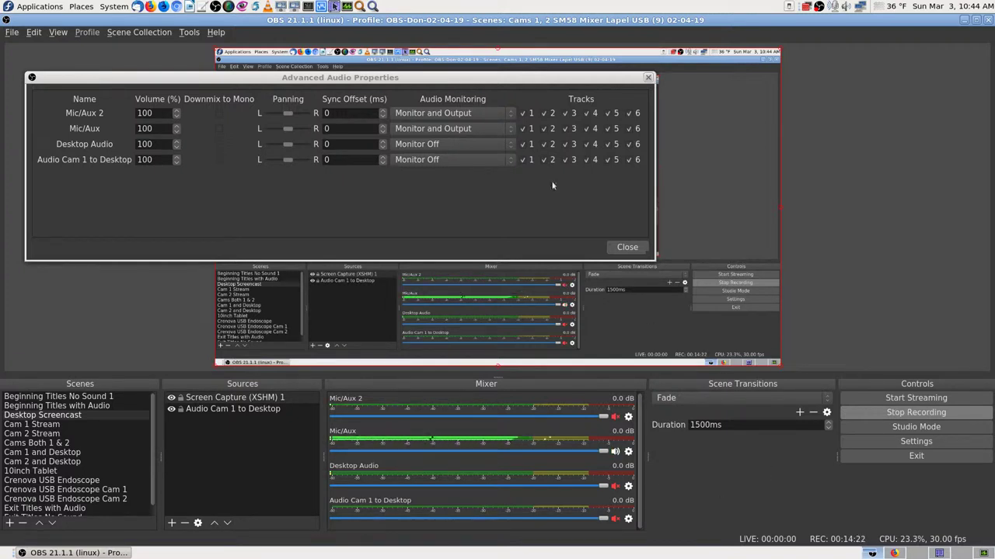
Step: Set the audio monitoring of Mic/Aux and Mic/Aux 2 to Monitor Off and close Advanced Audio Properties
left_click(485, 125)
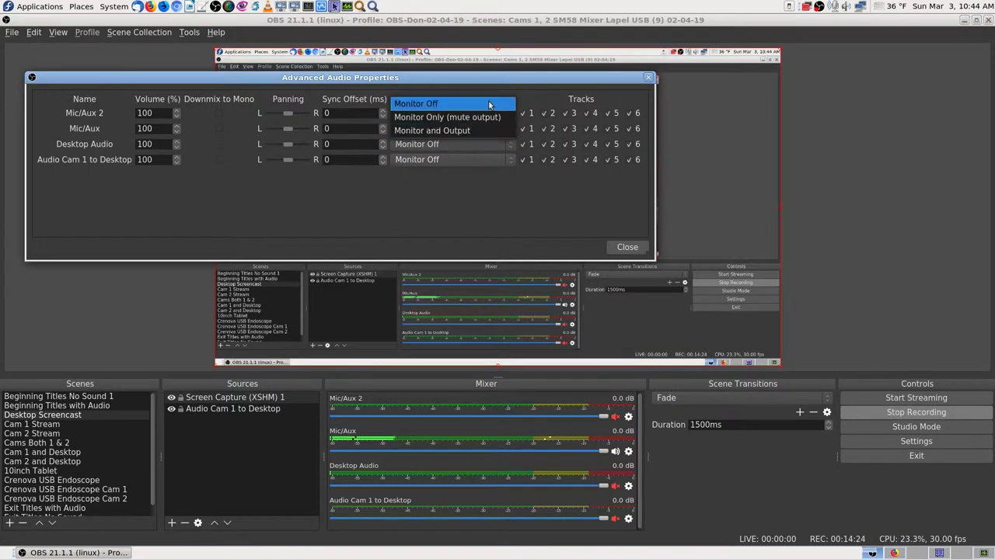
left_click(485, 103)
left_click(490, 113)
left_click(481, 86)
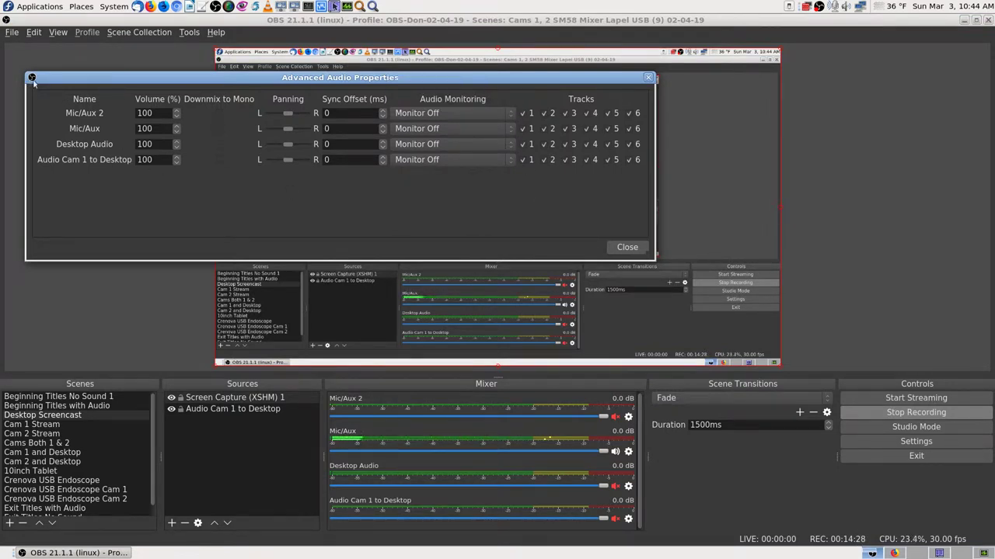
left_click(627, 247)
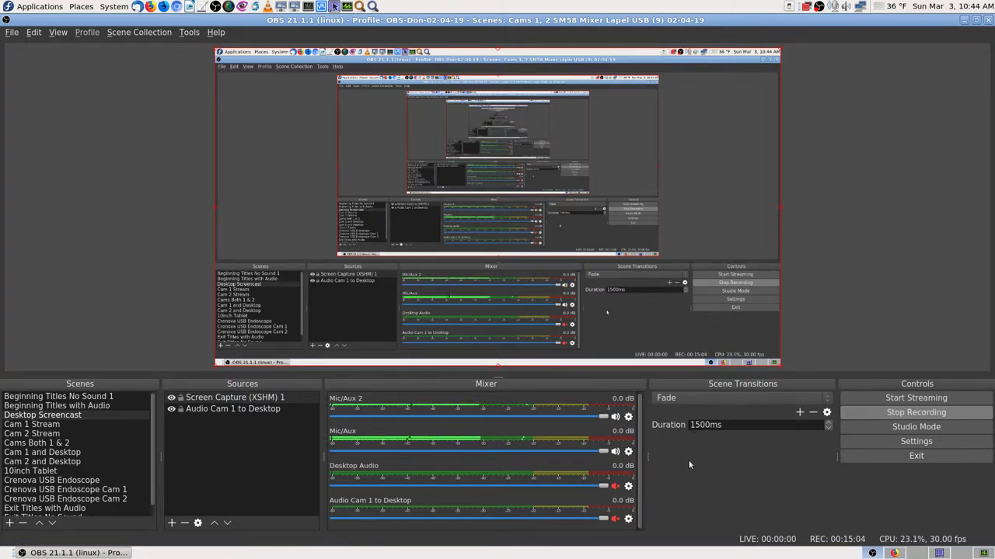
Step: Mute and unmute Mic/Aux in the mixer, then mute Mic/Aux 2 so only Mic/Aux stays live
key("m")
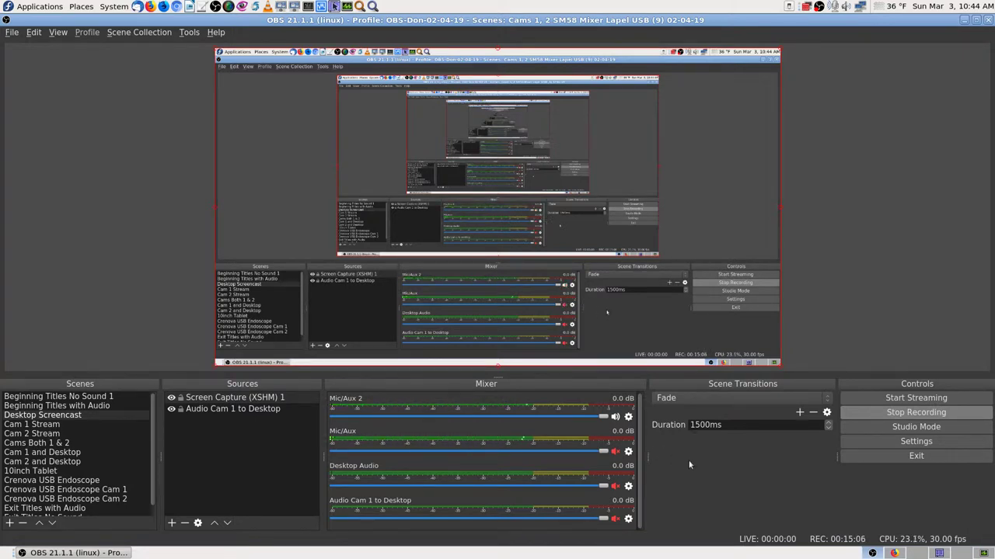
key("m")
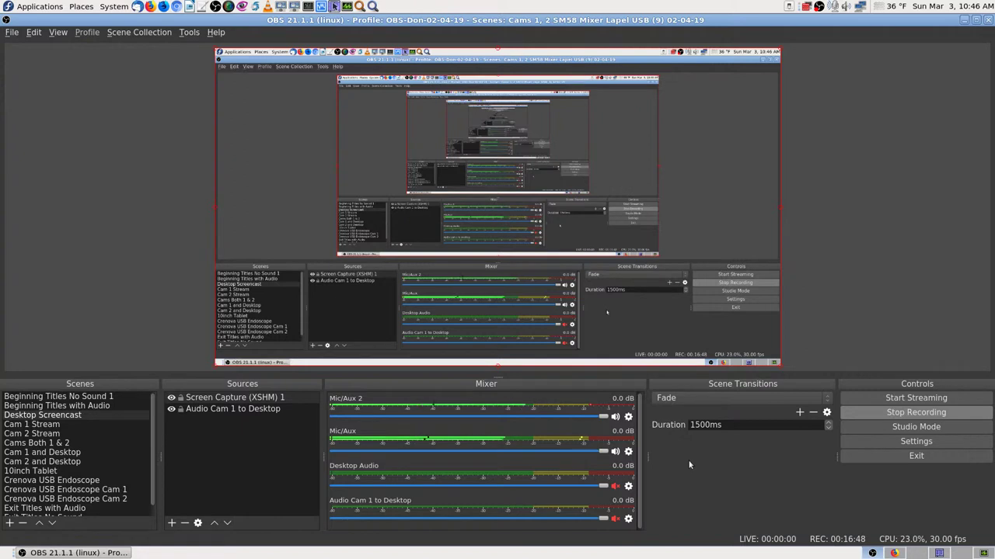
key("F9")
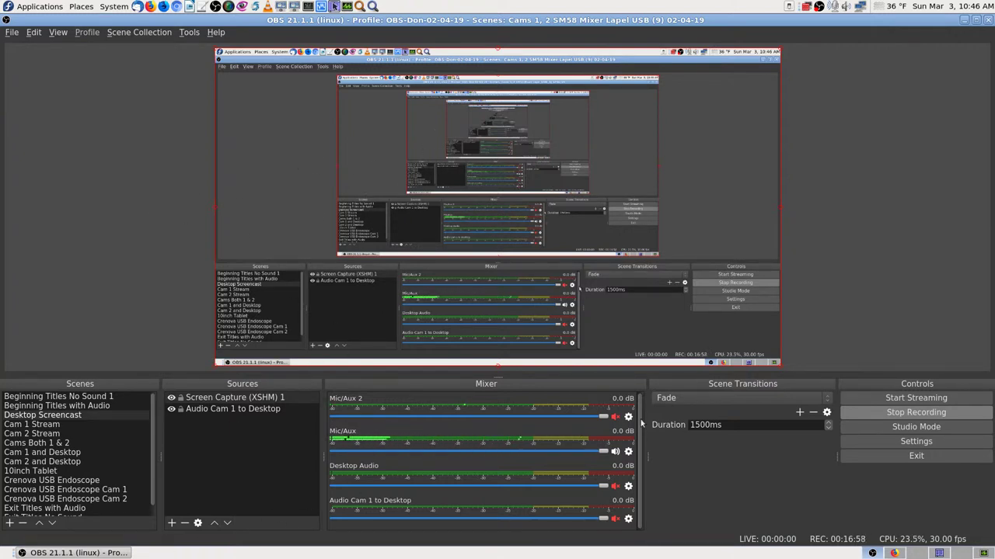
Step: Open Advanced Audio Properties for Mic/Aux, then move the dialog up and widen it to reveal all Tracks columns
left_click(628, 451)
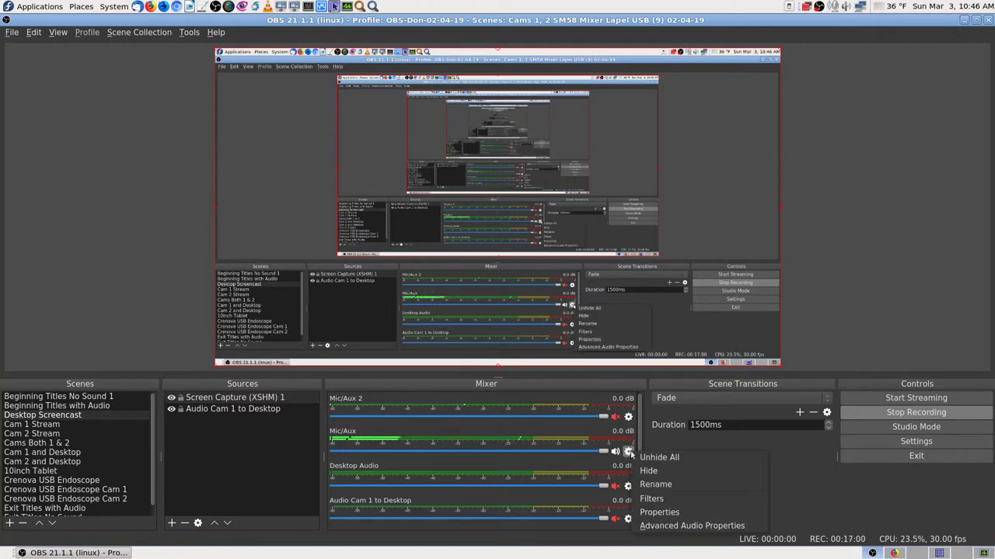
left_click(683, 526)
left_click_drag(582, 178, 573, 81)
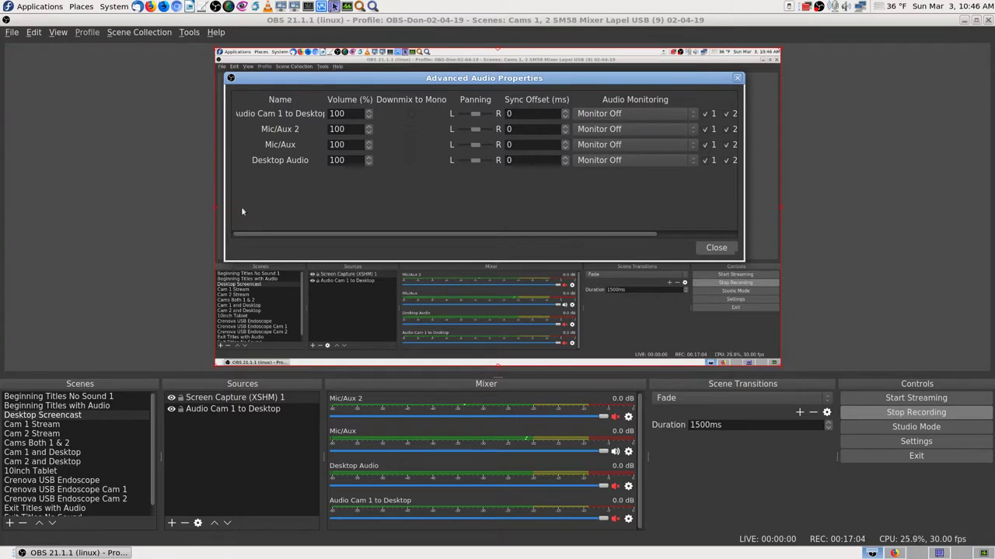
left_click_drag(225, 191, 108, 172)
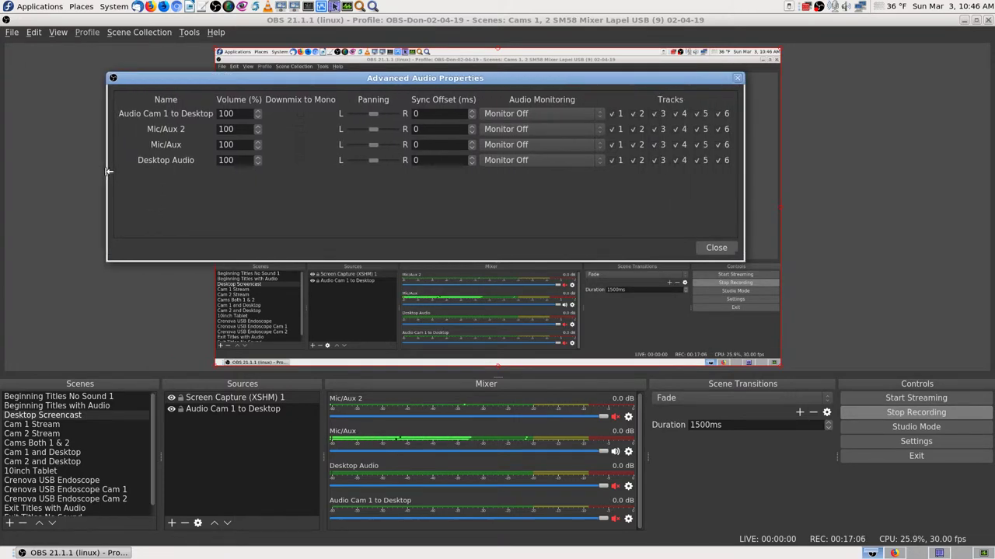
Step: Set the audio monitoring of Mic/Aux 2 and Mic/Aux to Monitor and Output
left_click(593, 115)
left_click(594, 115)
left_click(572, 129)
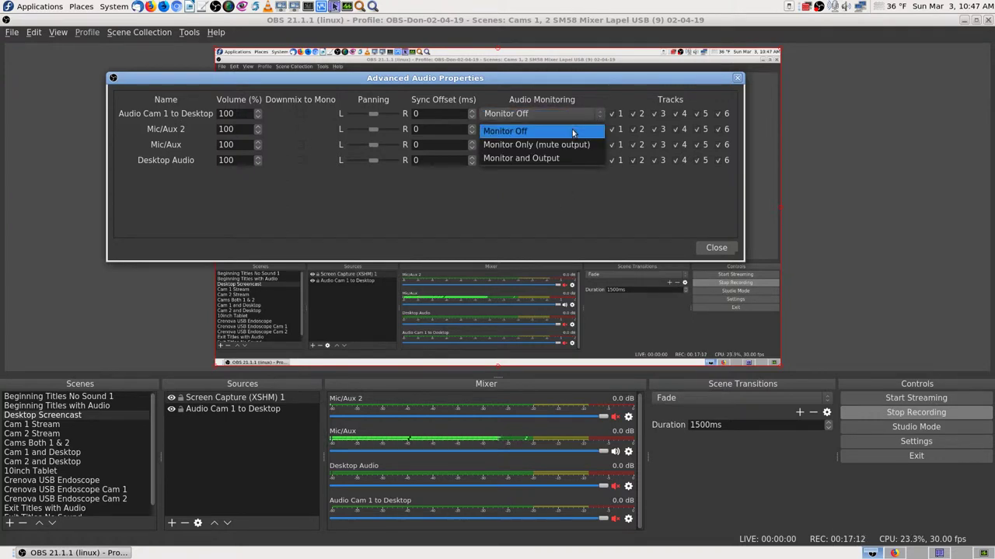
left_click(572, 158)
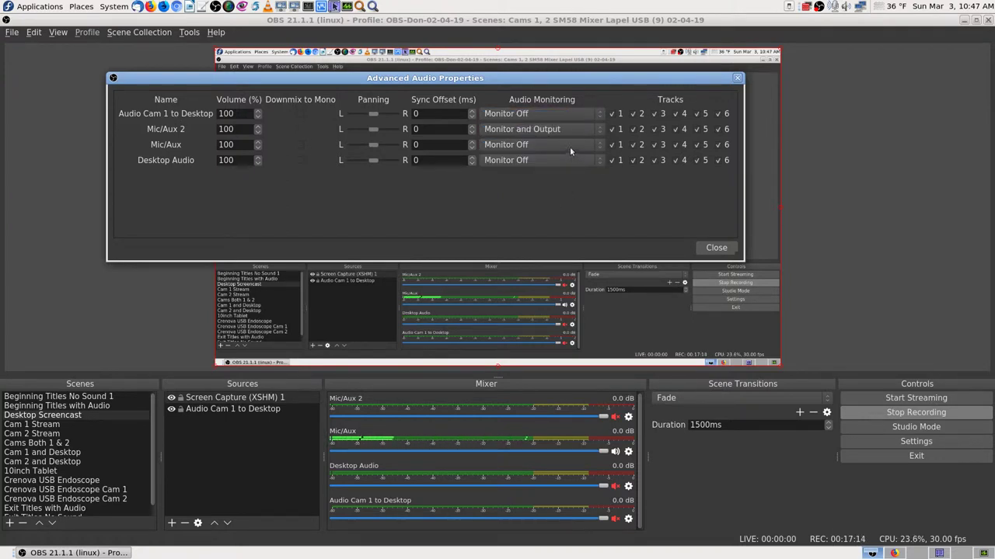
left_click(569, 146)
left_click(568, 179)
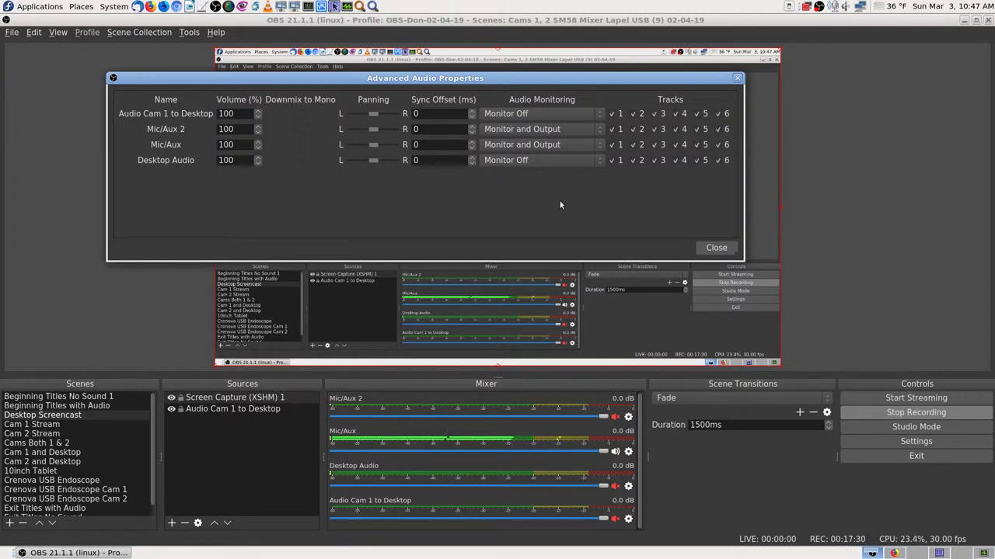
Step: Raise the system volume, then make Mic/Aux 2 the live input with Mic/Aux muted in the mixer
key("XF86AudioRaiseVolume")
key("XF86AudioRaiseVolume")
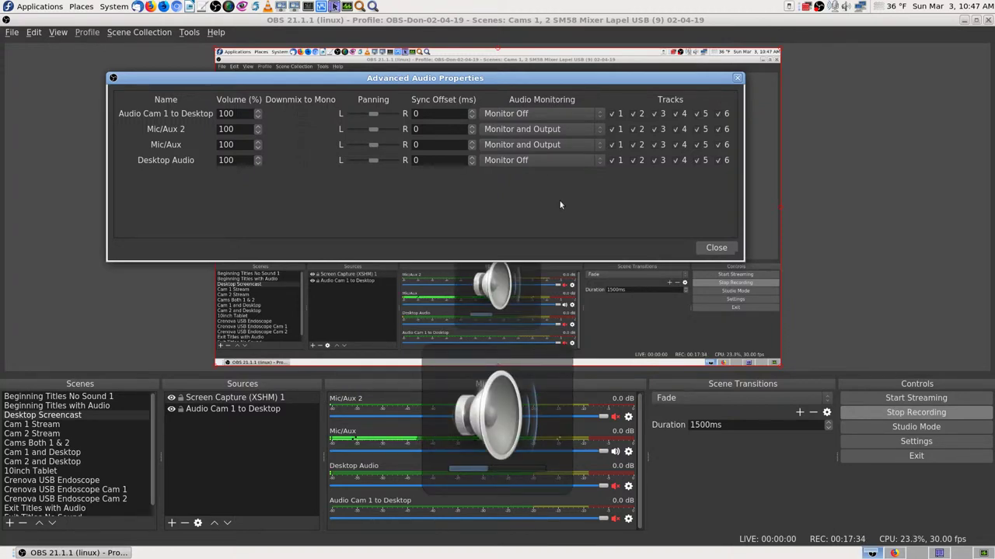
key("XF86AudioRaiseVolume")
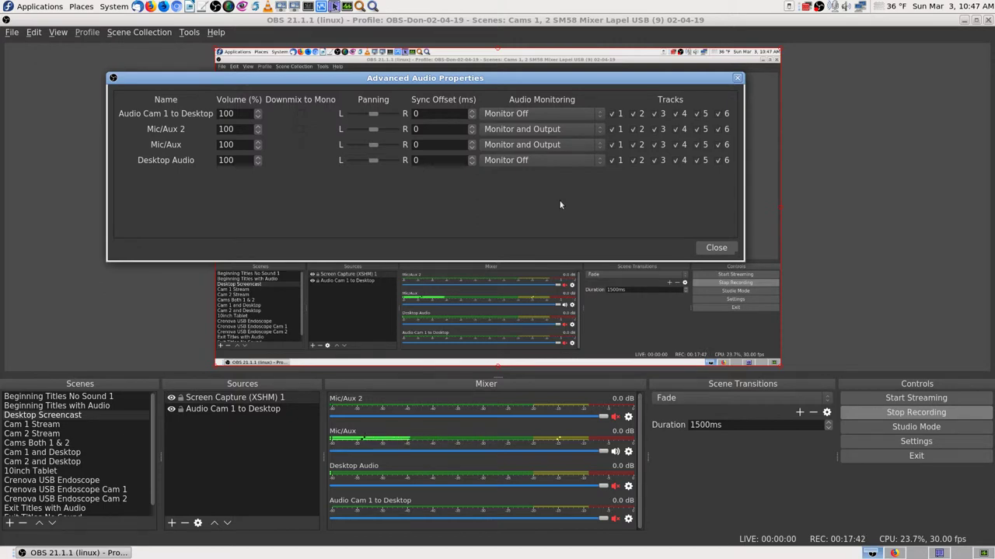
left_click(699, 494)
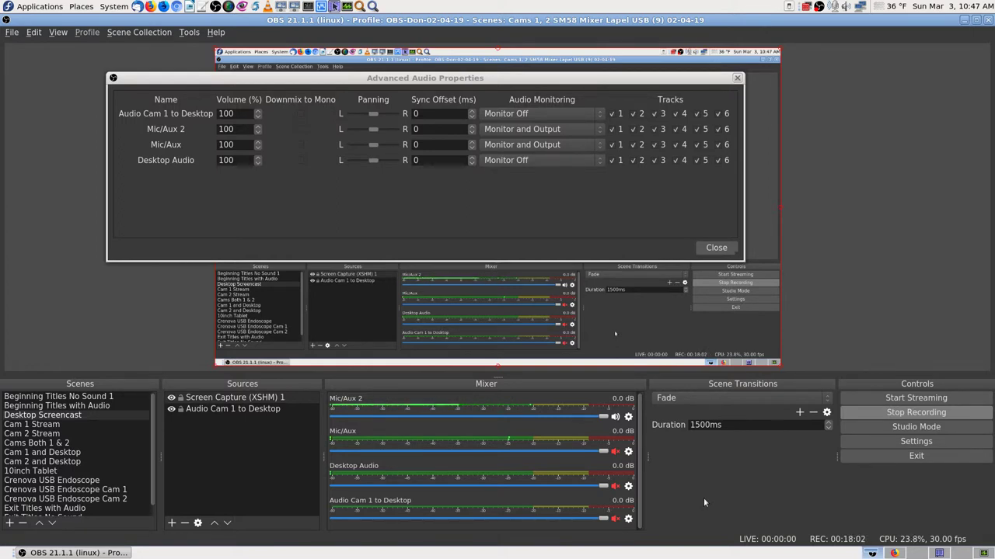
Step: Change the audio monitoring of Mic/Aux 2 and Mic/Aux to Monitor Only (mute output)
left_click(581, 129)
left_click(583, 117)
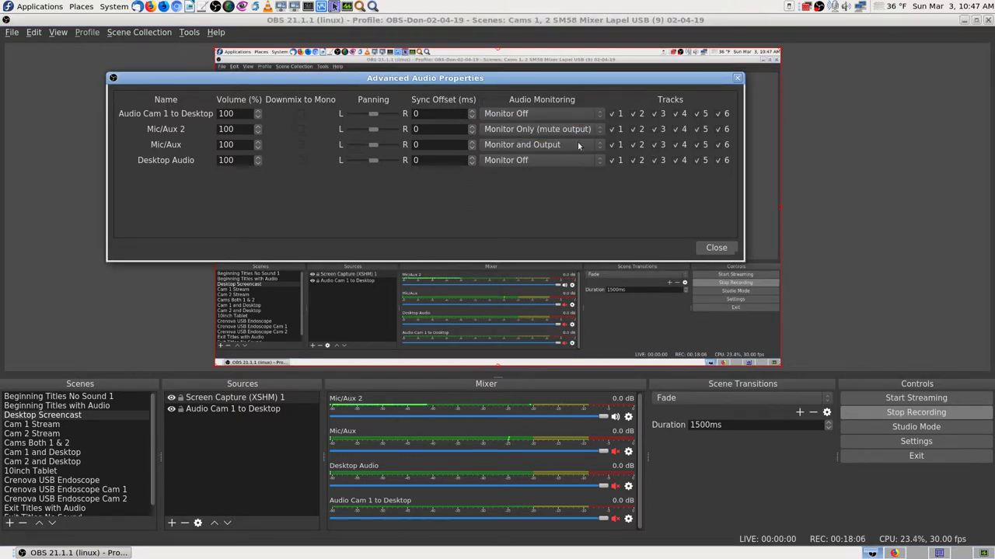
left_click(577, 150)
left_click(582, 135)
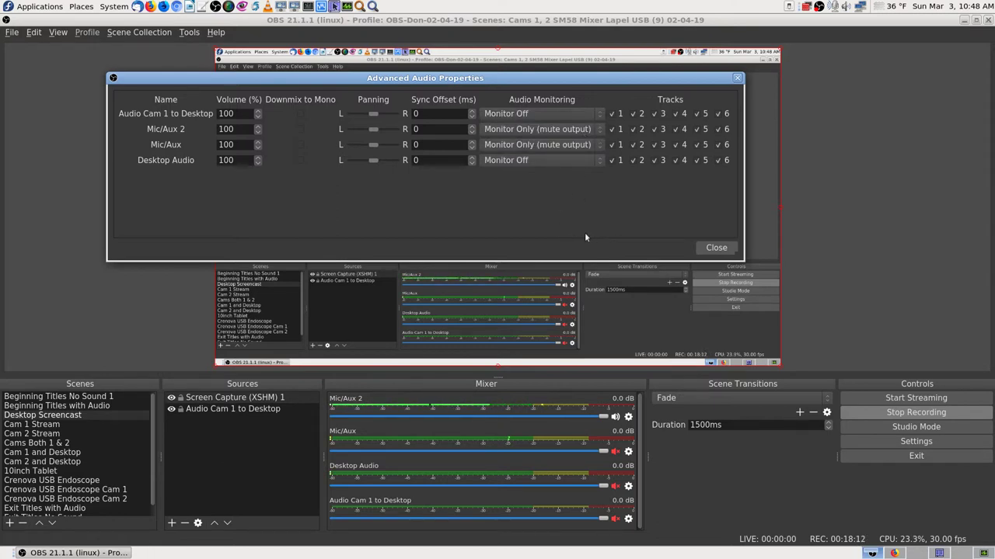
Step: Switch the audio monitoring of Mic/Aux 2 and Mic/Aux back to Monitor and Output
left_click(585, 130)
left_click(581, 147)
left_click(581, 148)
left_click(583, 162)
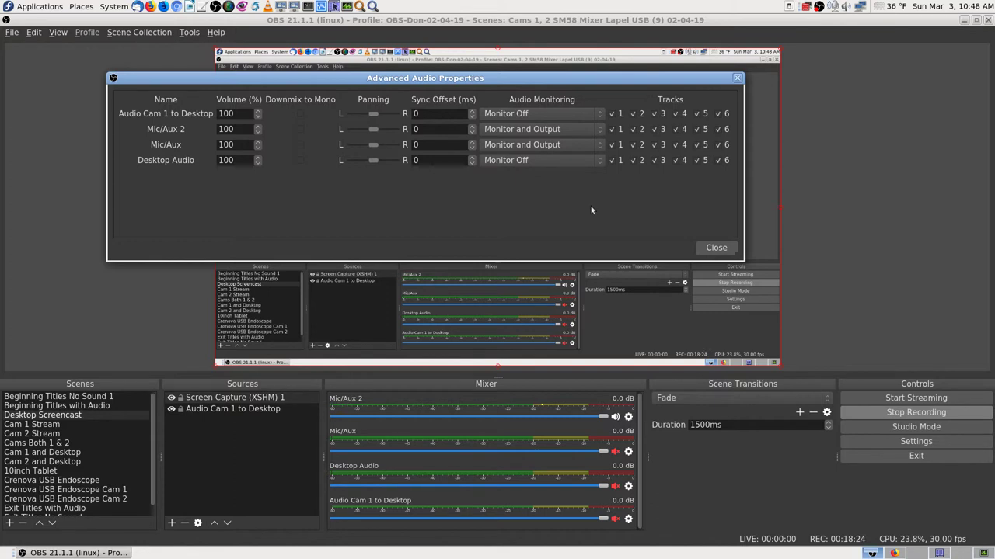
Step: Alternate the live microphone between Mic/Aux and Mic/Aux 2 in the mixer, finishing with Mic/Aux unmuted and Mic/Aux 2 muted
left_click(676, 498)
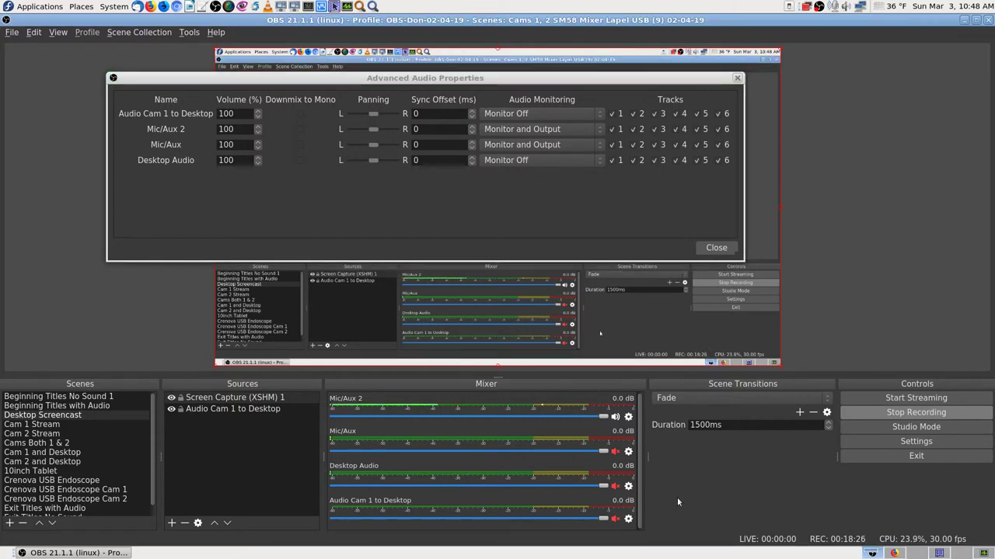
key("F2")
key("F1")
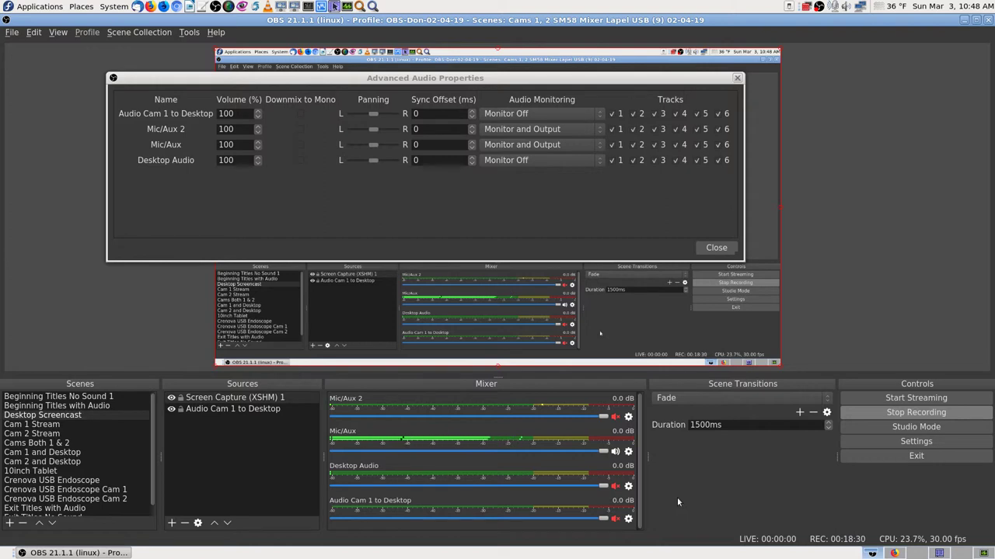
key("F2")
key("F1")
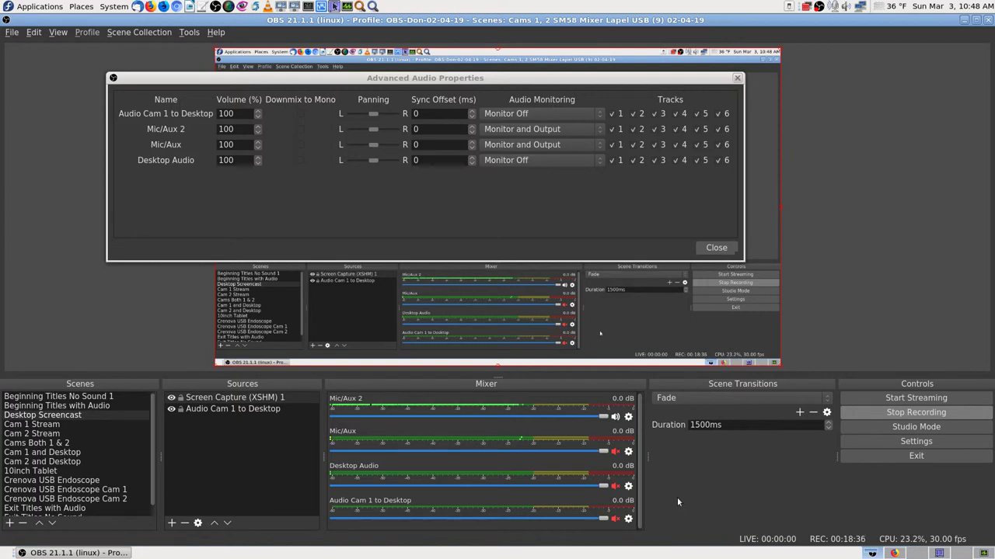
key("F2")
key("F1")
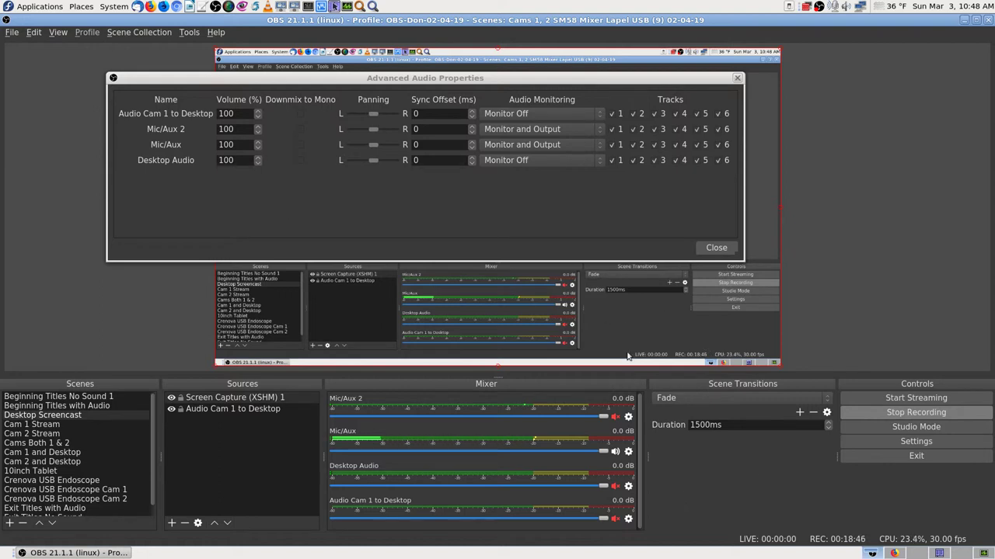
Step: Turn audio monitoring off for both Mic/Aux 2 and Mic/Aux, then close Advanced Audio Properties
left_click(587, 129)
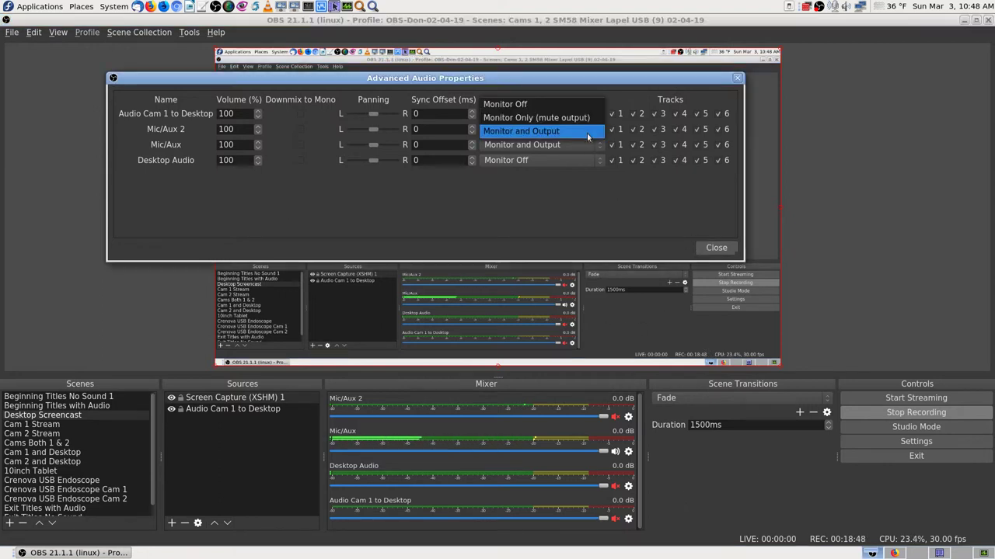
left_click(581, 108)
left_click(569, 150)
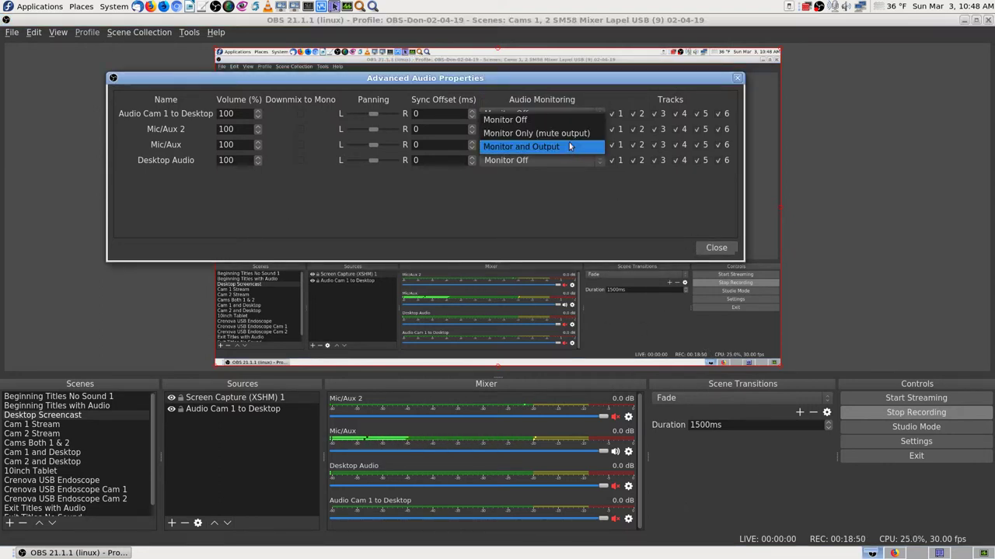
left_click(569, 115)
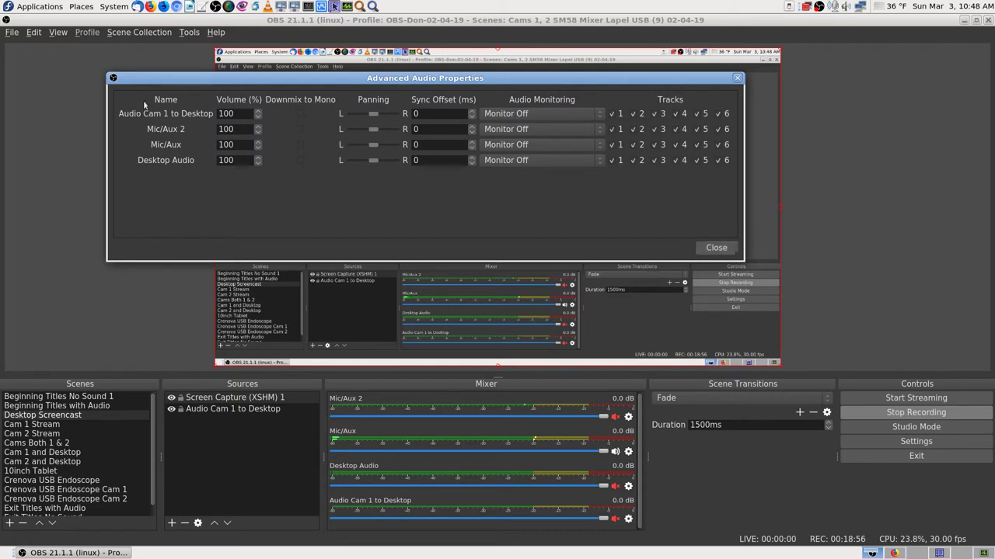
left_click(113, 78)
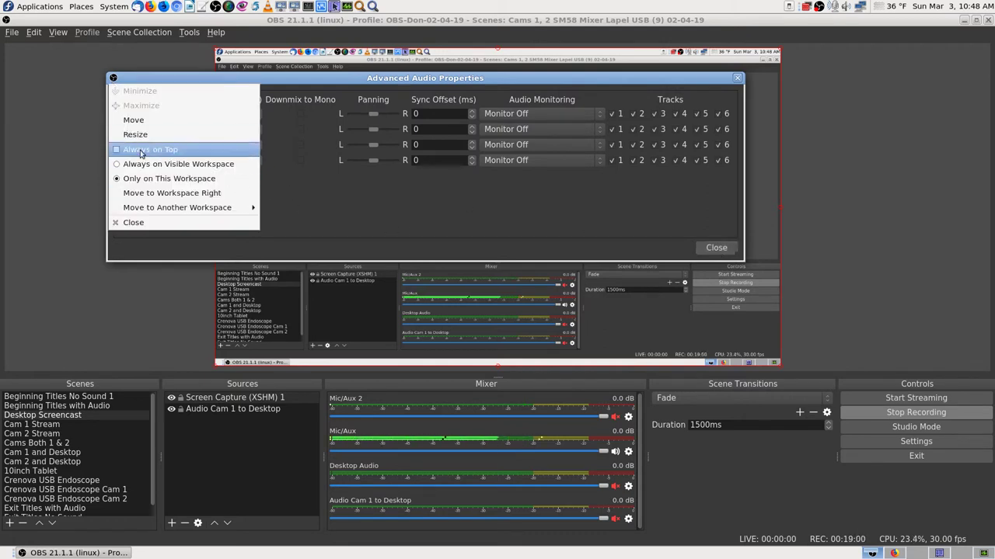
left_click(361, 199)
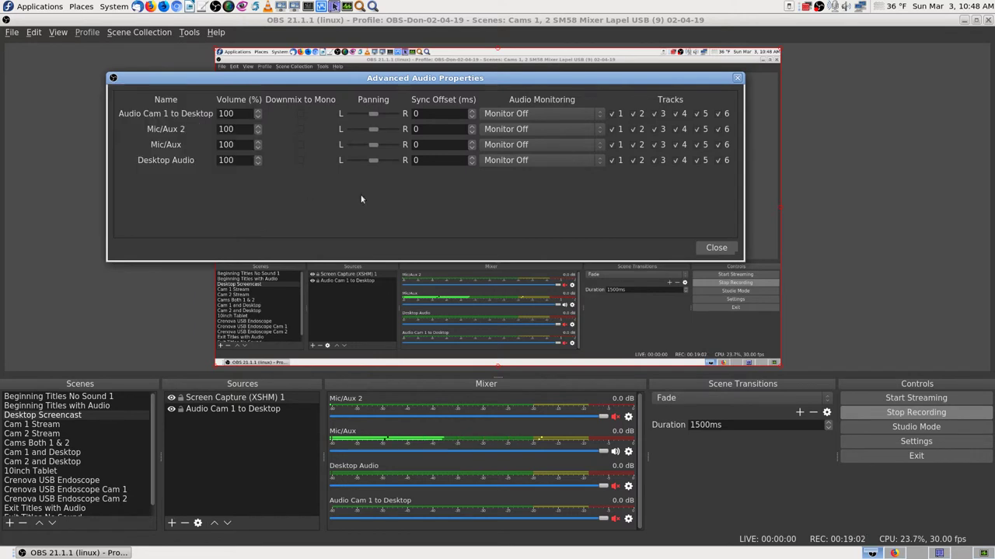
left_click(718, 247)
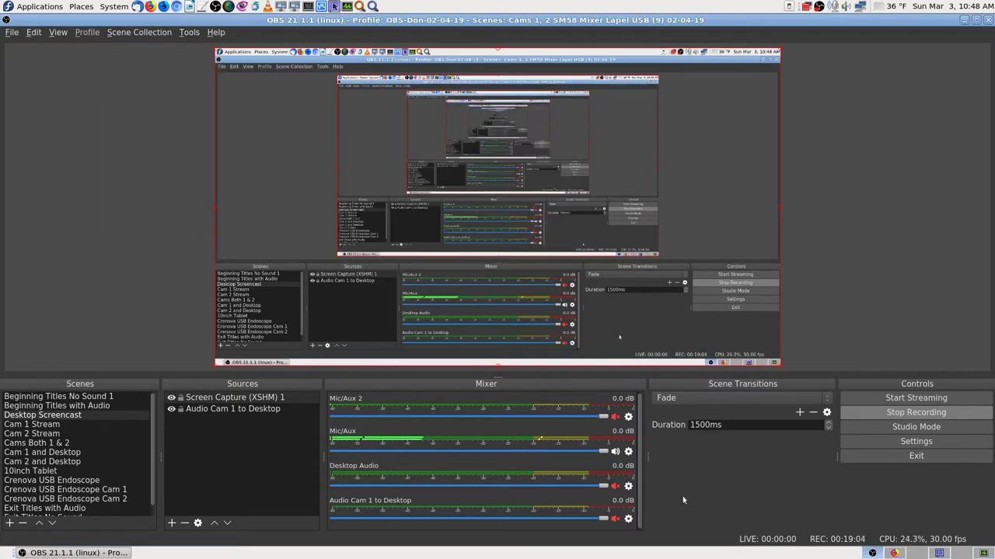
Step: Switch to the Beginning Titles No Sound 1 scene
left_click(95, 397)
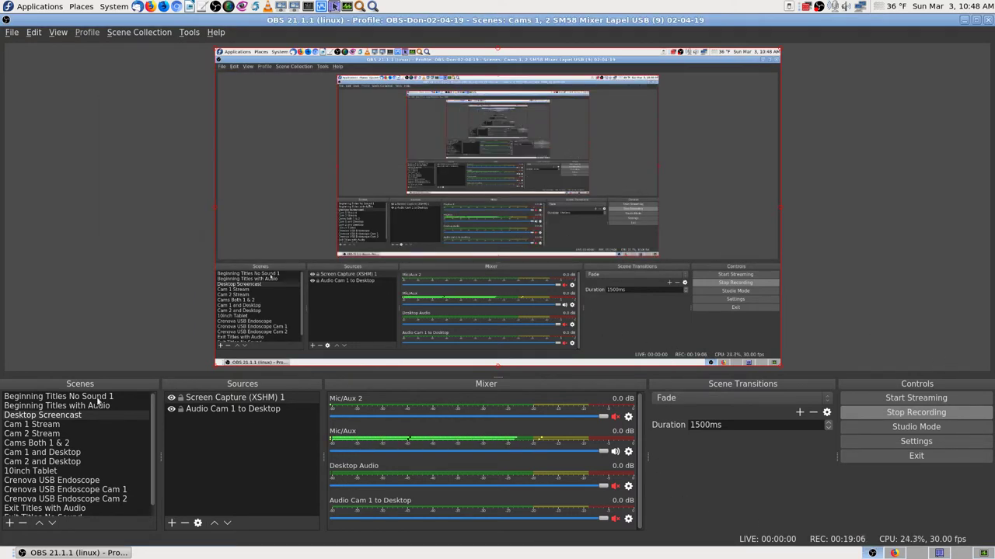